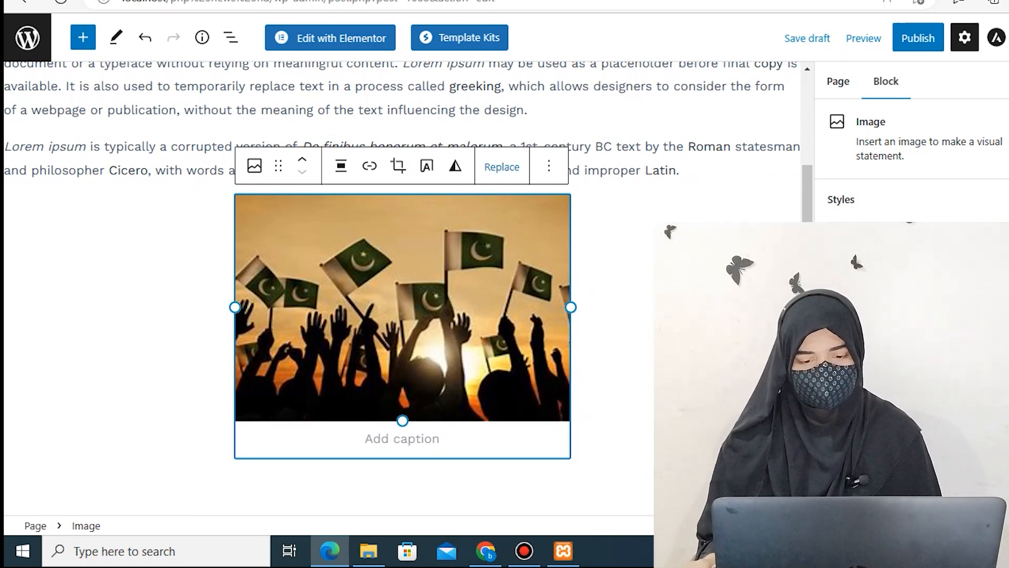
Examine the additional block options available for the flag image, from copying and duplicating to grouping and removal.
click(549, 166)
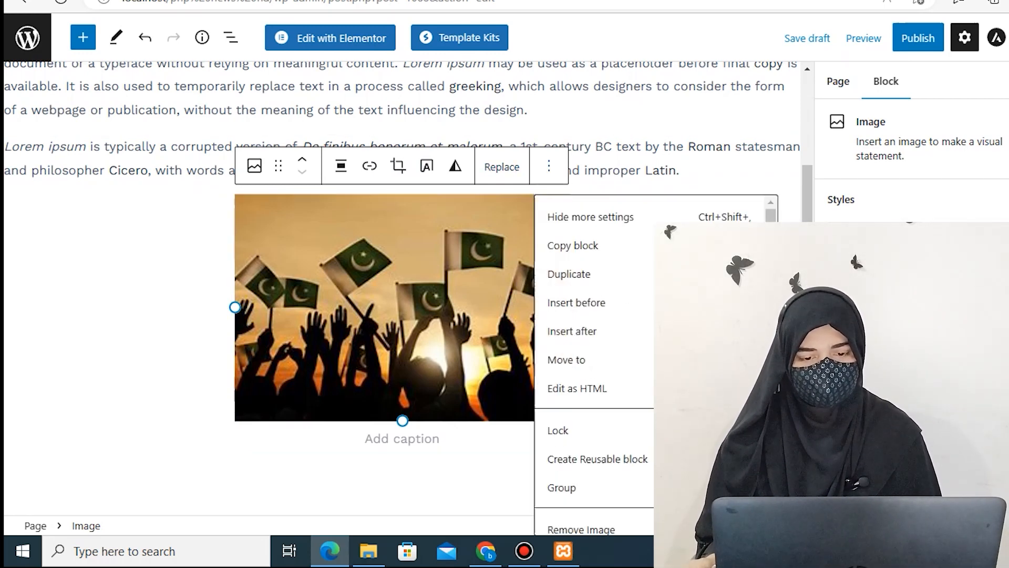
scroll(576, 302, down, 1)
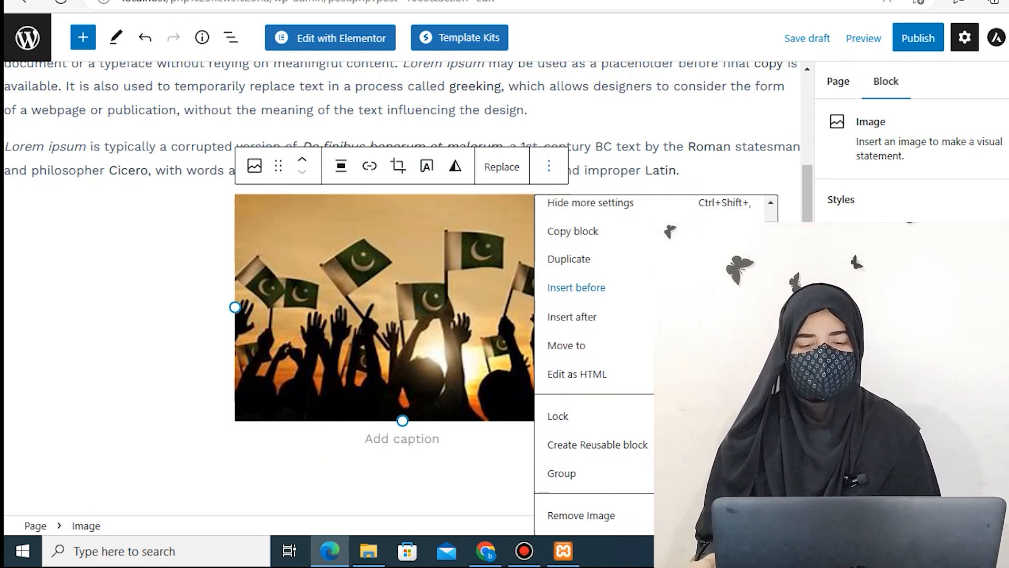
scroll(566, 344, up, 1)
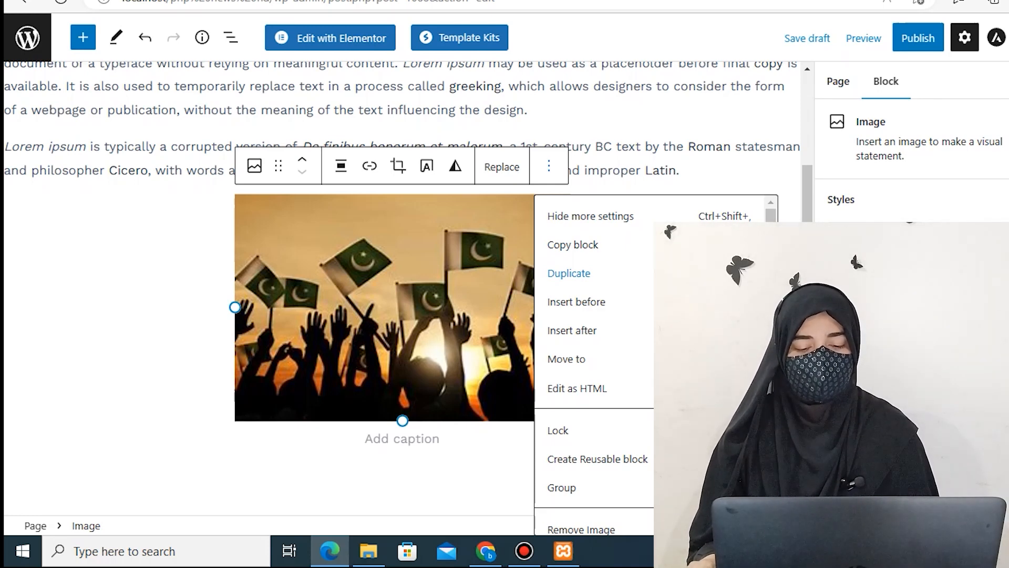
key(Down)
key(Down)
key(Down)
key(Down)
key(Down)
key(Down)
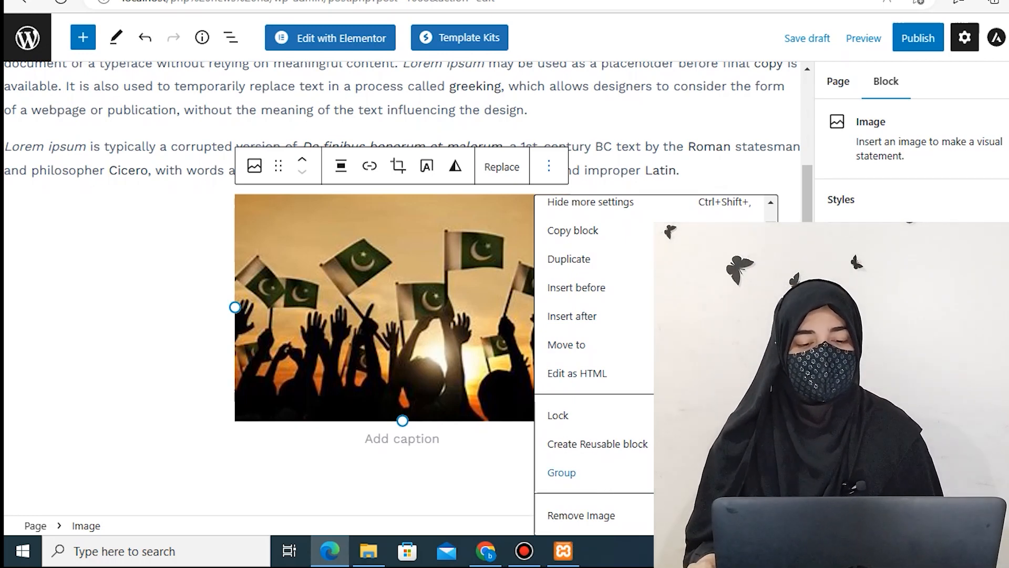
key(Down)
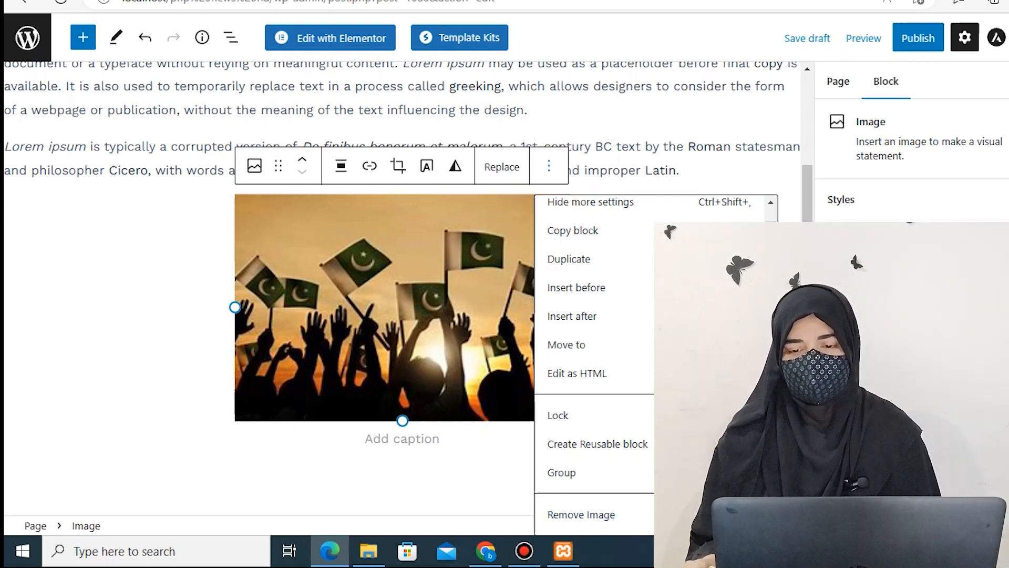
click(158, 347)
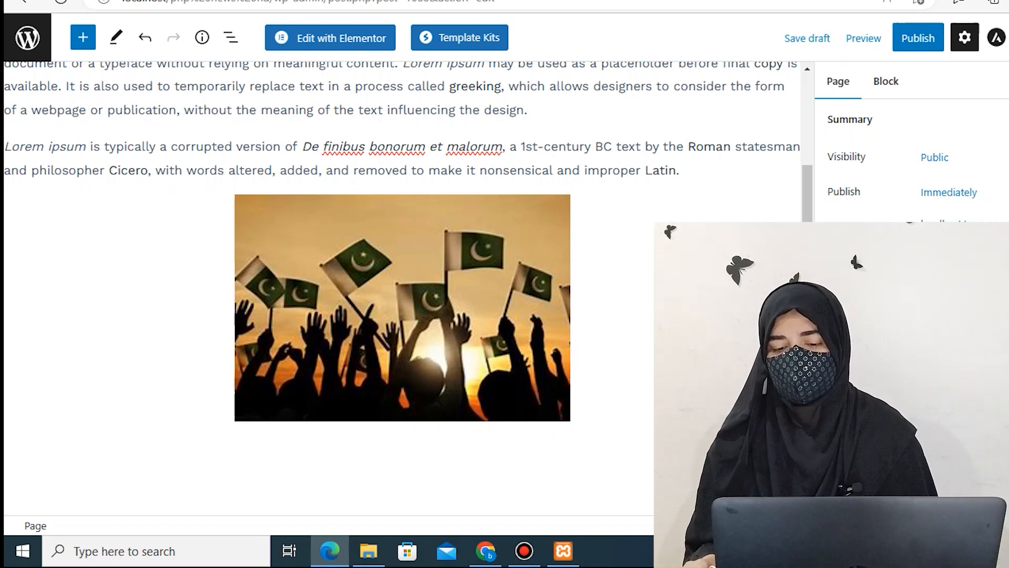
Set the striped numerals picture from the Media Library as the page's featured image.
scroll(912, 157, down, 2)
scroll(912, 158, down, 3)
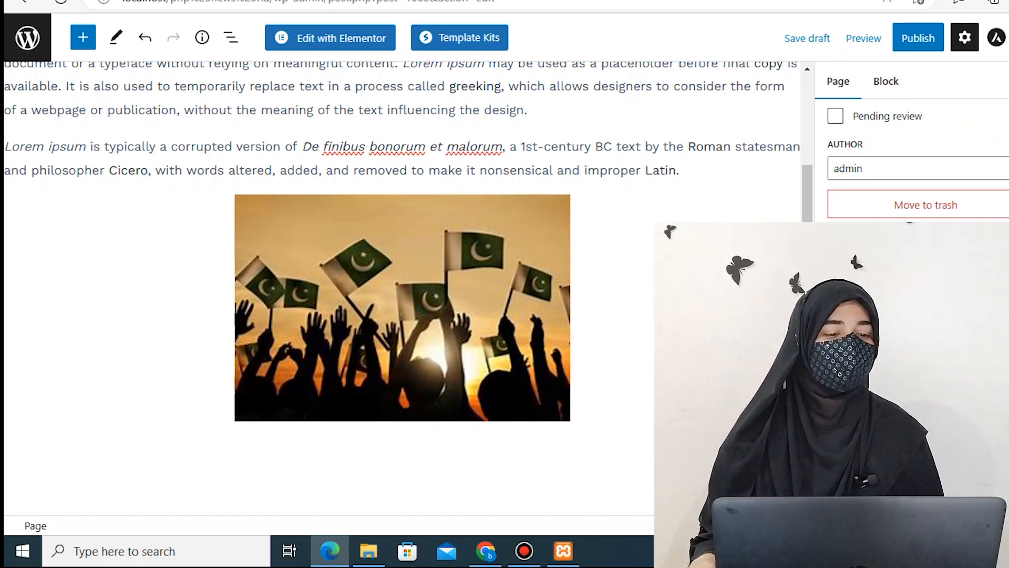
click(919, 339)
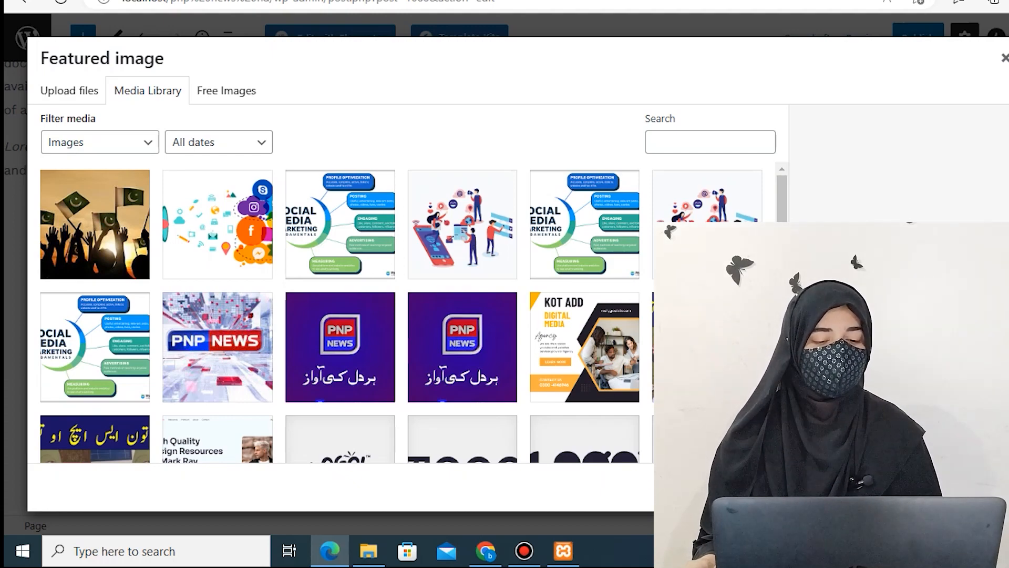
scroll(410, 312, down, 4)
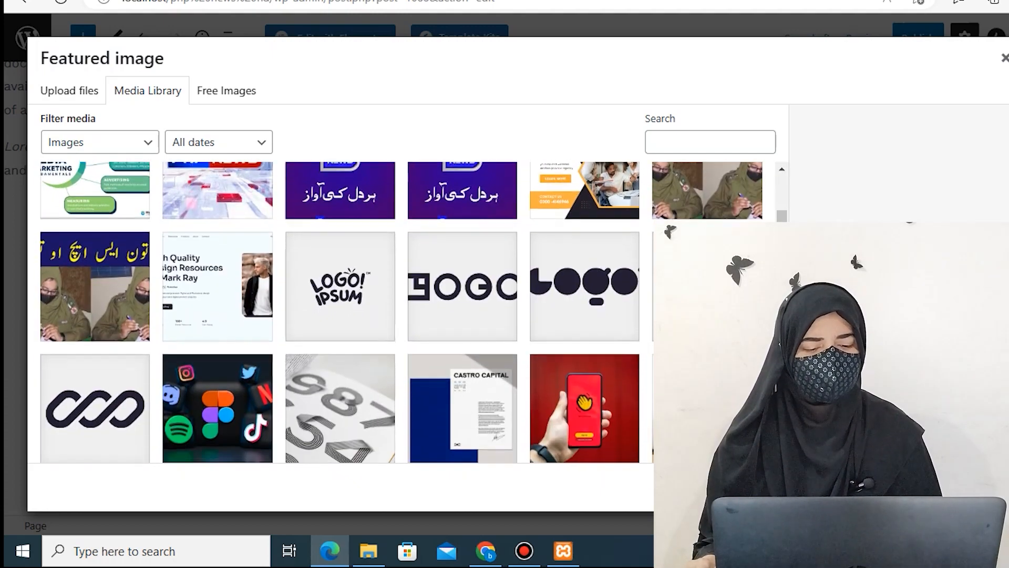
scroll(347, 313, down, 2)
scroll(347, 313, up, 3)
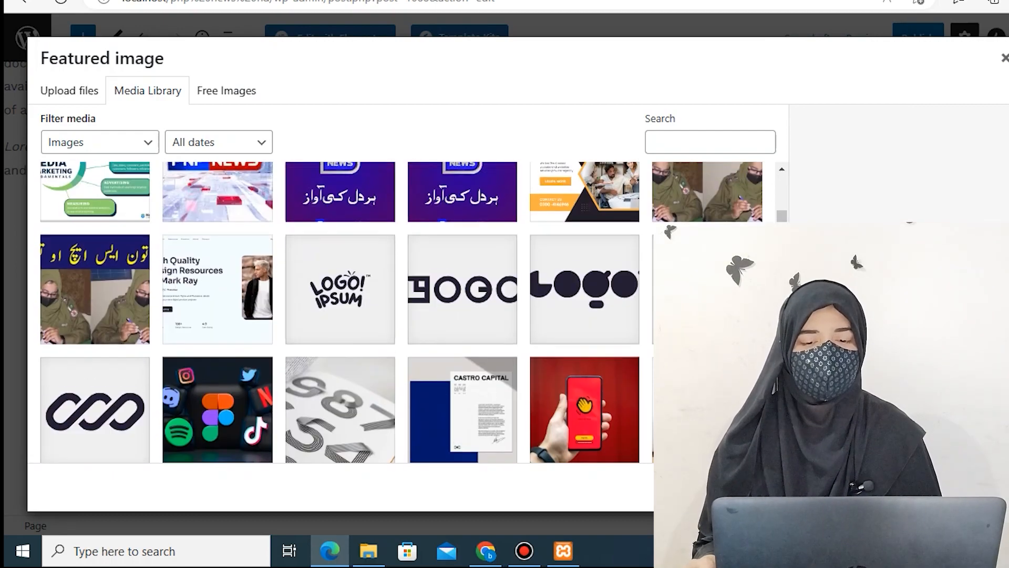
scroll(347, 312, down, 3)
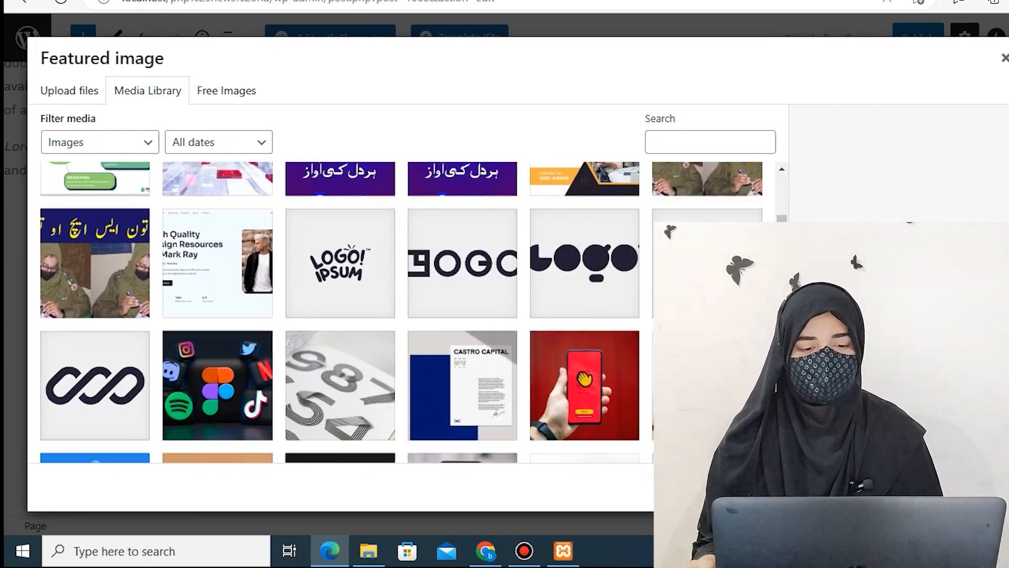
click(340, 321)
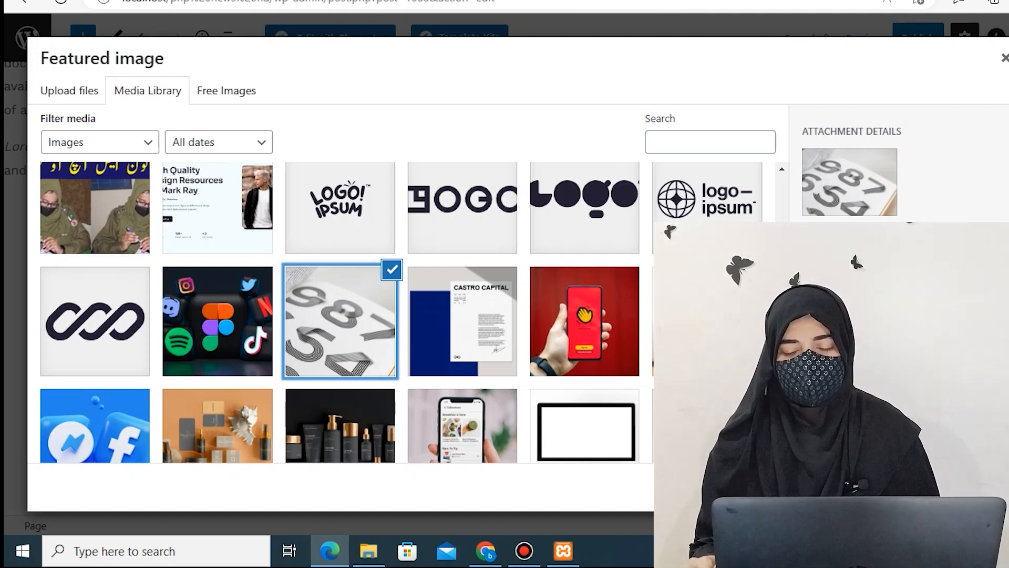
click(957, 487)
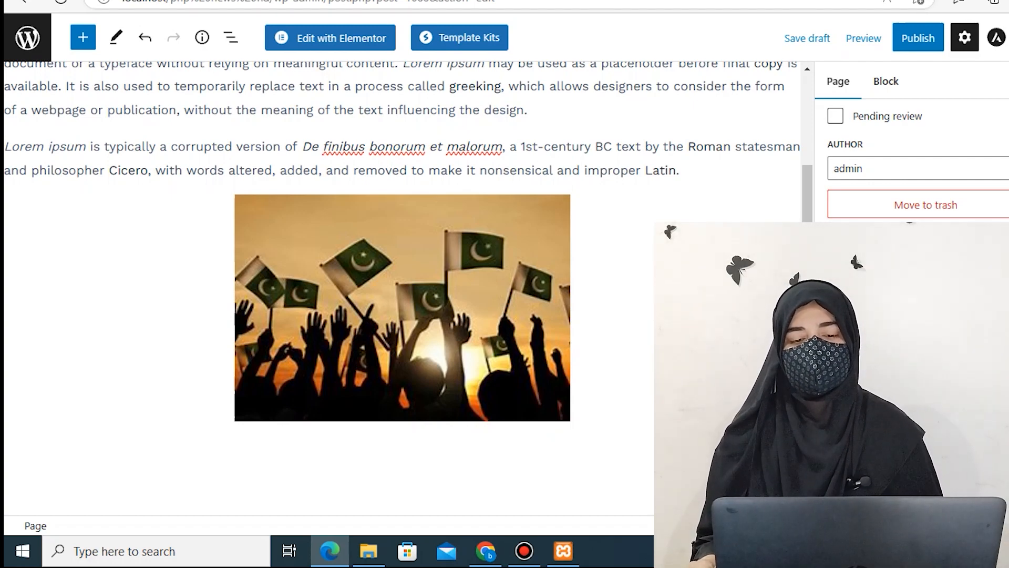
Publish the Gallery page with public visibility.
scroll(336, 237, down, 2)
scroll(336, 237, up, 2)
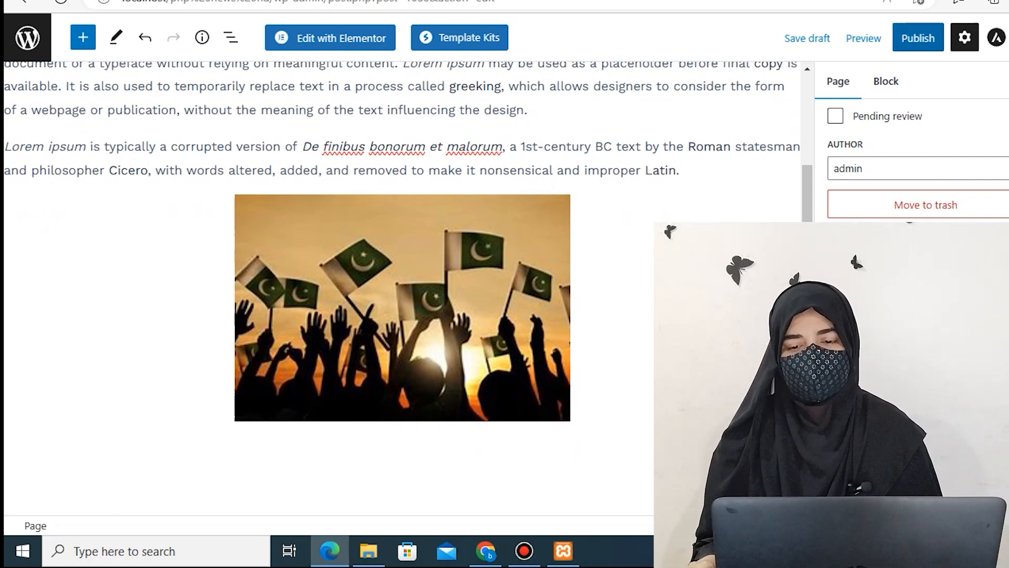
click(918, 38)
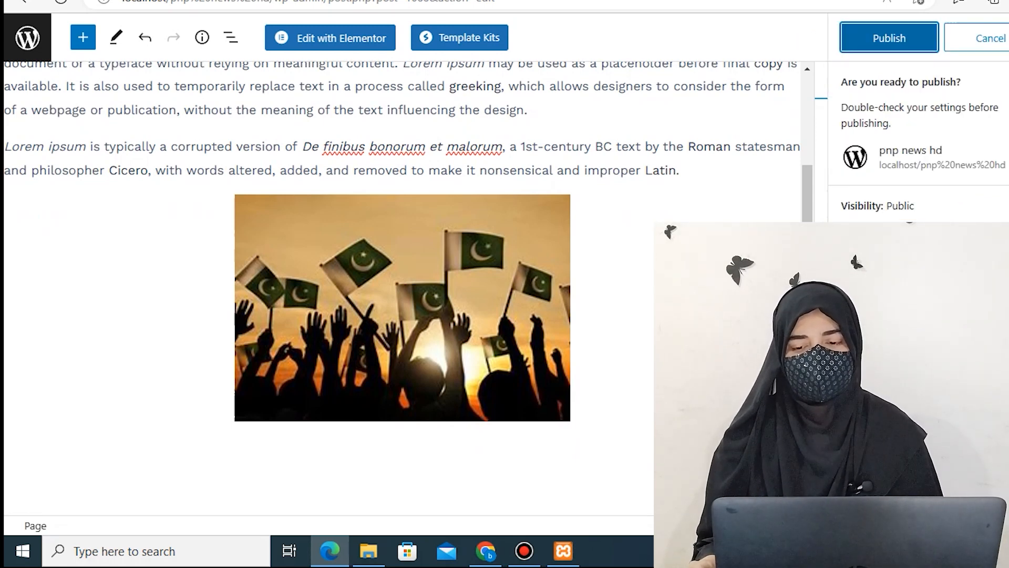
click(890, 38)
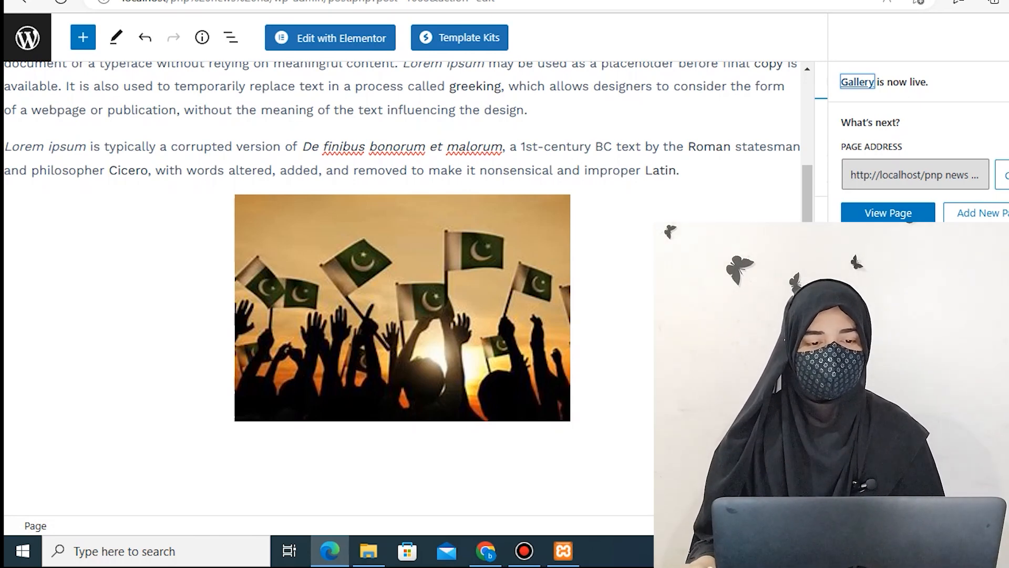
View the published Gallery page and examine its featured image, heading, text and flag picture.
click(888, 213)
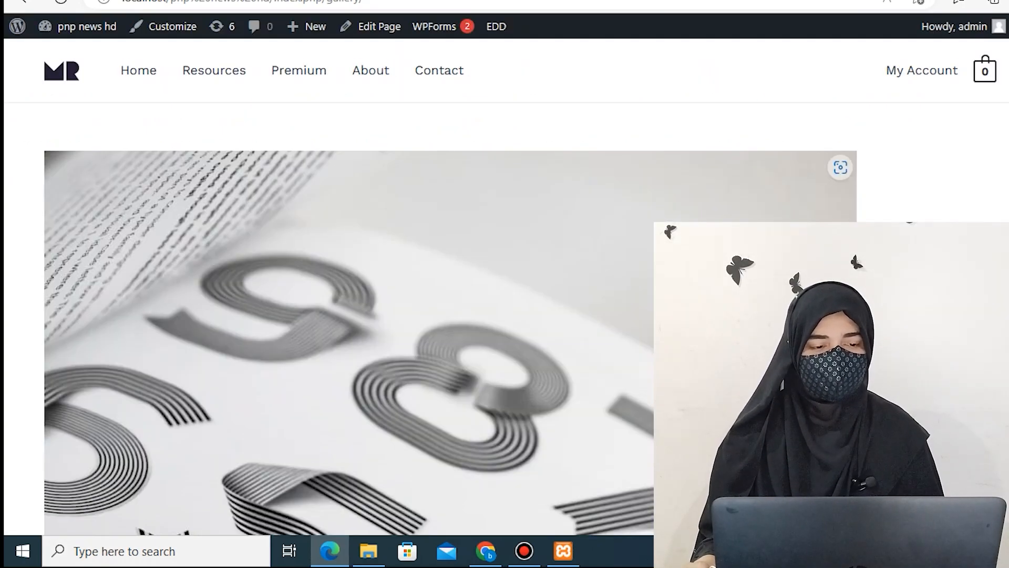
scroll(346, 289, down, 8)
scroll(346, 289, down, 5)
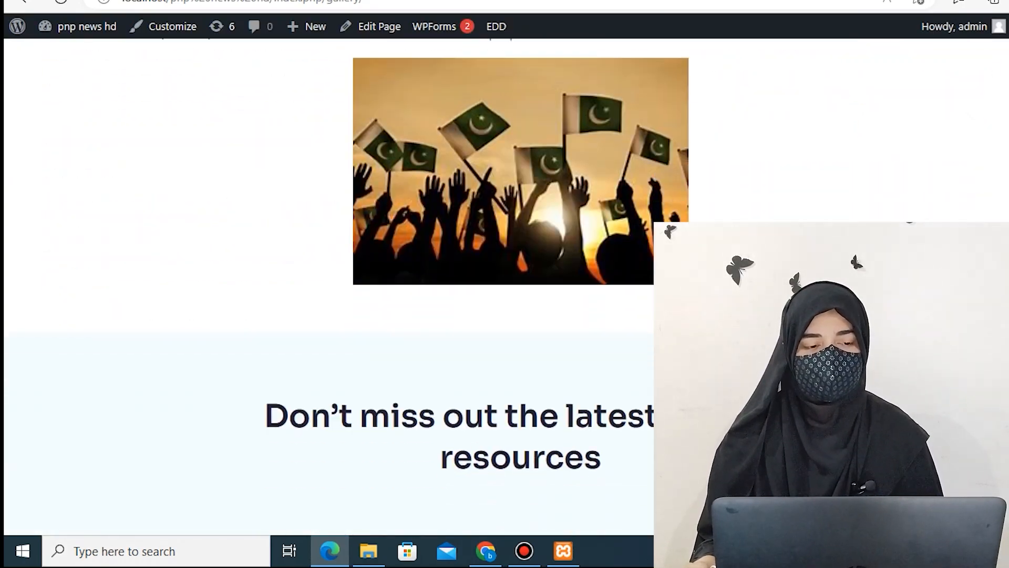
scroll(347, 289, up, 8)
scroll(347, 289, up, 6)
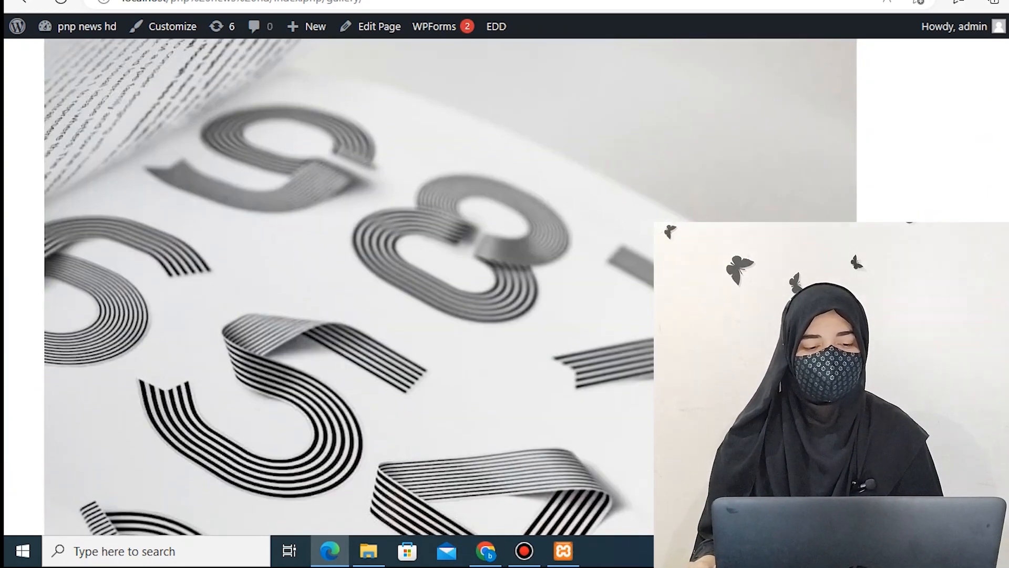
scroll(347, 289, up, 2)
scroll(347, 289, down, 8)
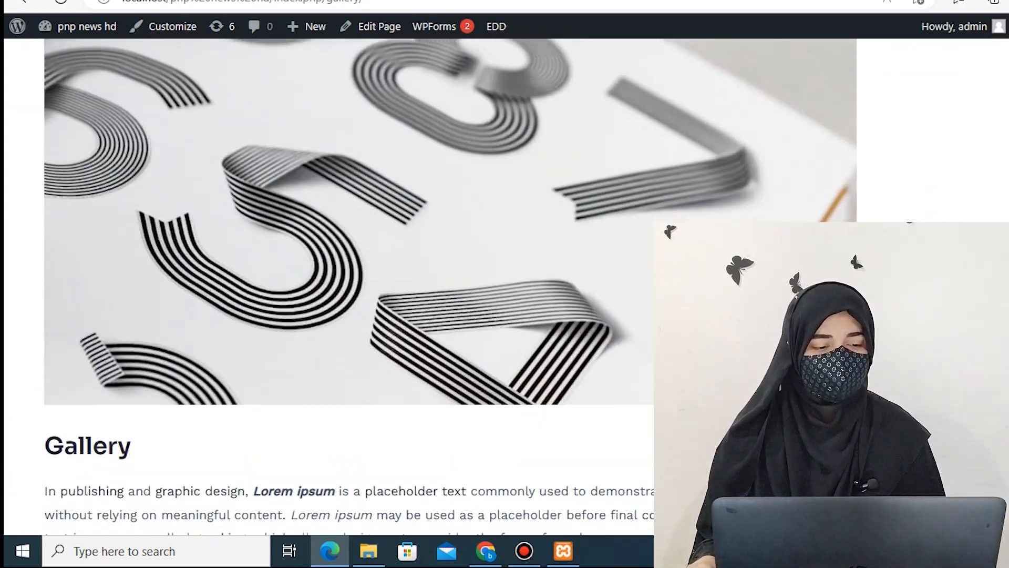
scroll(346, 289, down, 1)
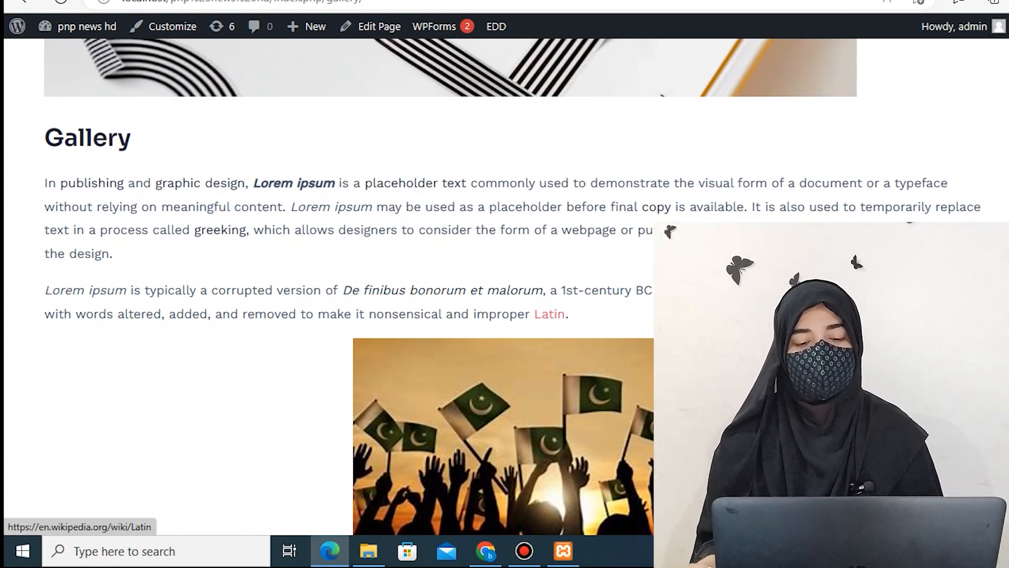
scroll(336, 284, down, 3)
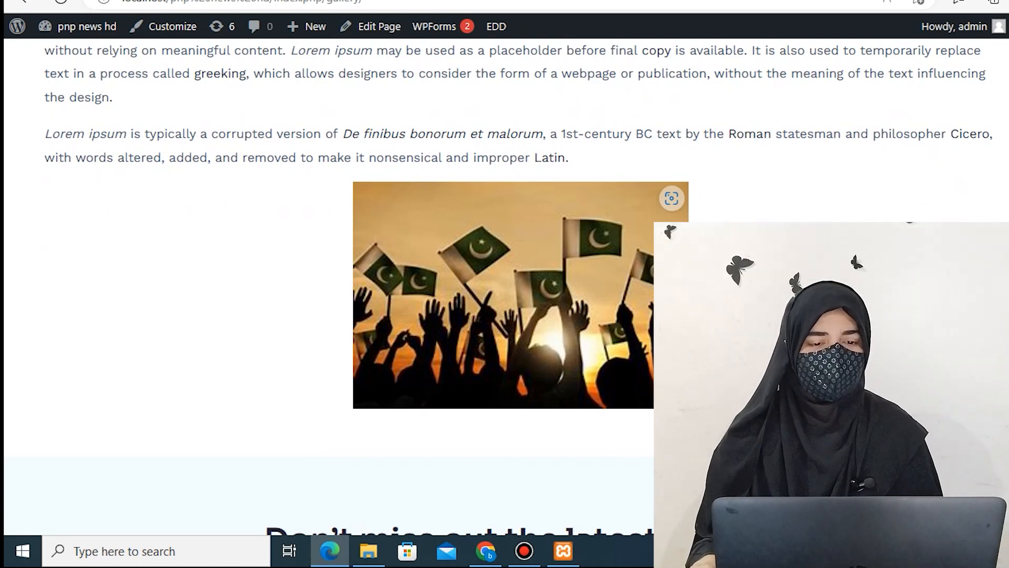
scroll(346, 289, up, 5)
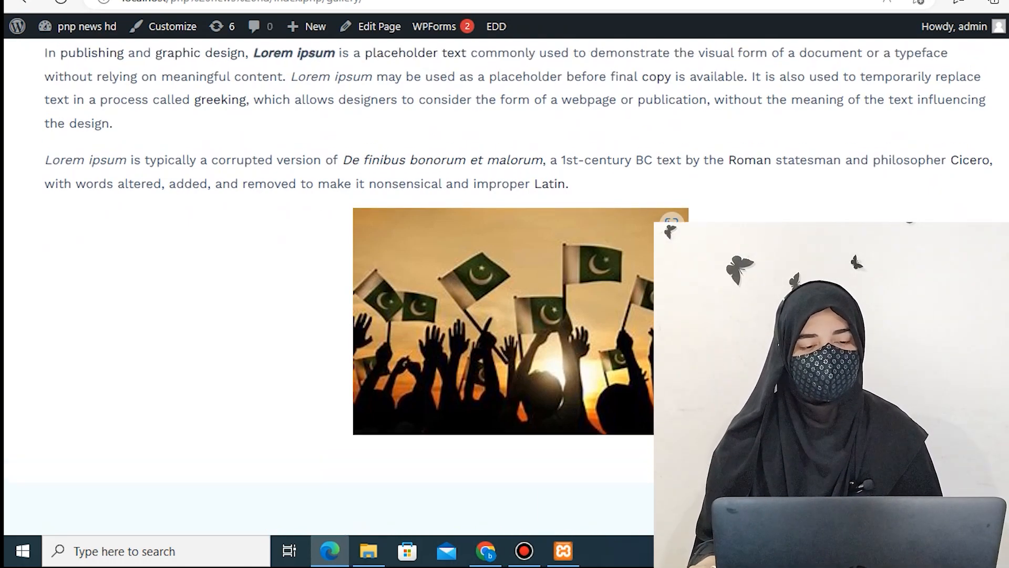
Return to editing the Gallery page and review its page settings down to the featured image.
click(23, 1)
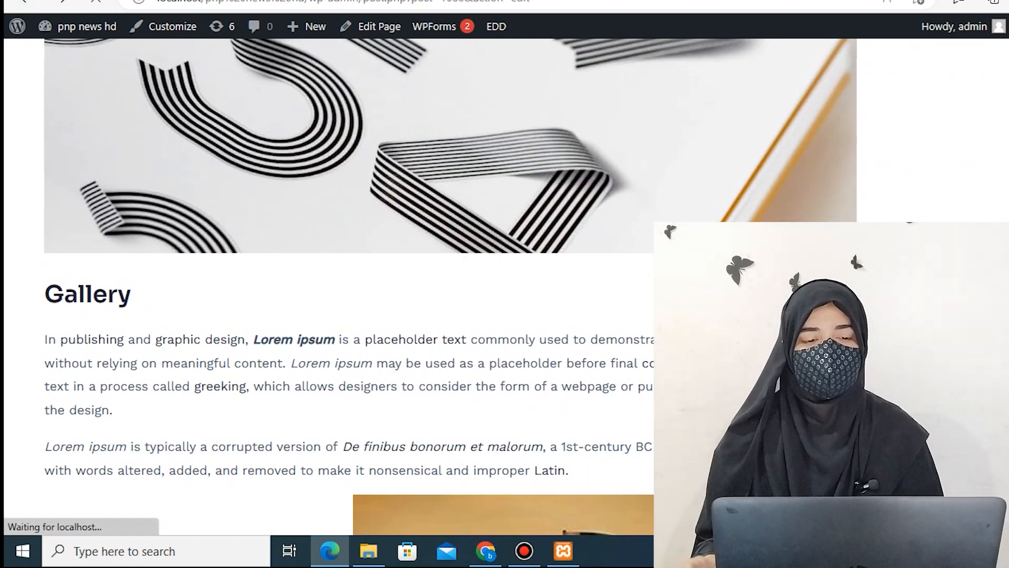
scroll(349, 287, up, 5)
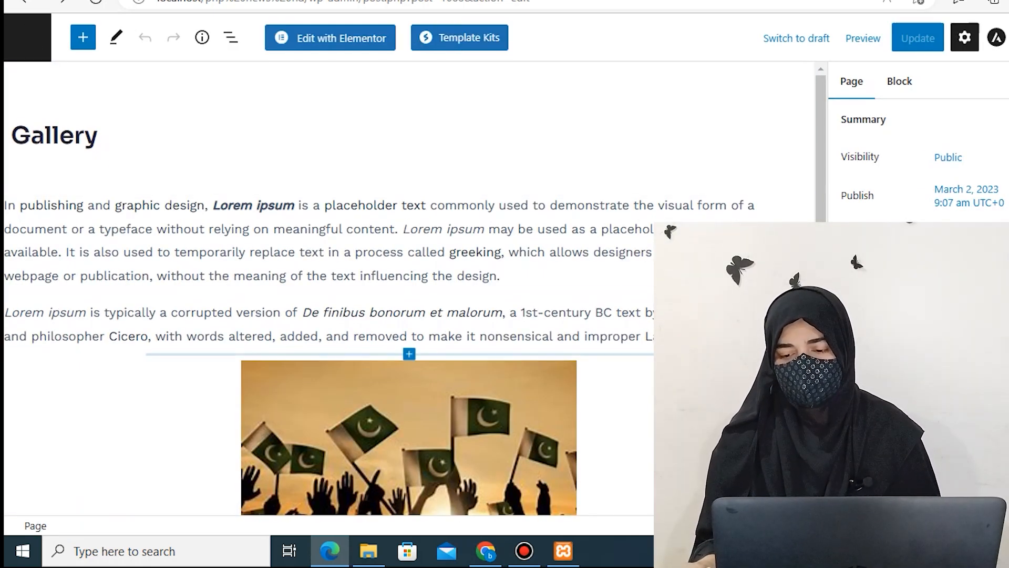
scroll(329, 289, down, 3)
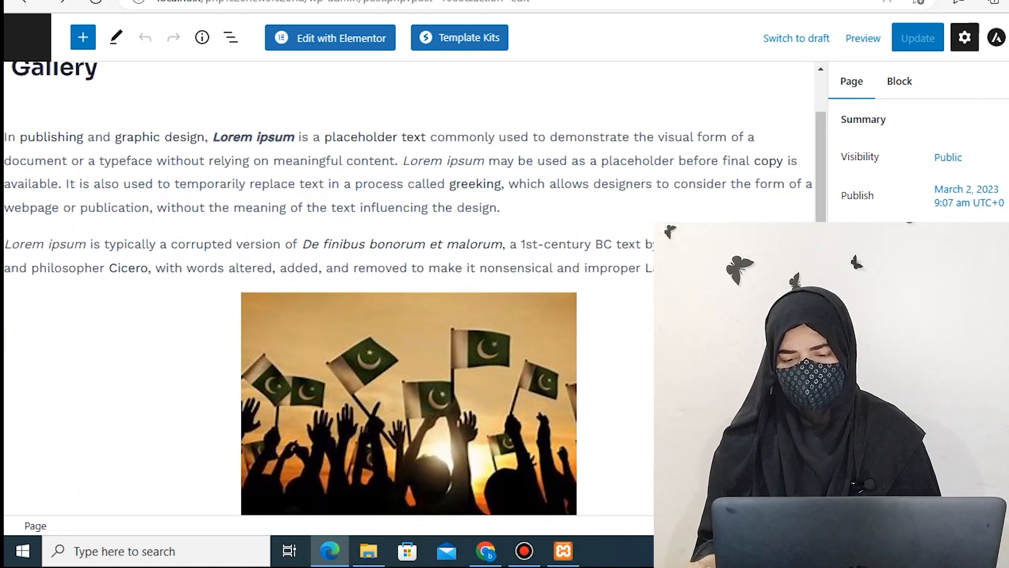
scroll(912, 157, down, 2)
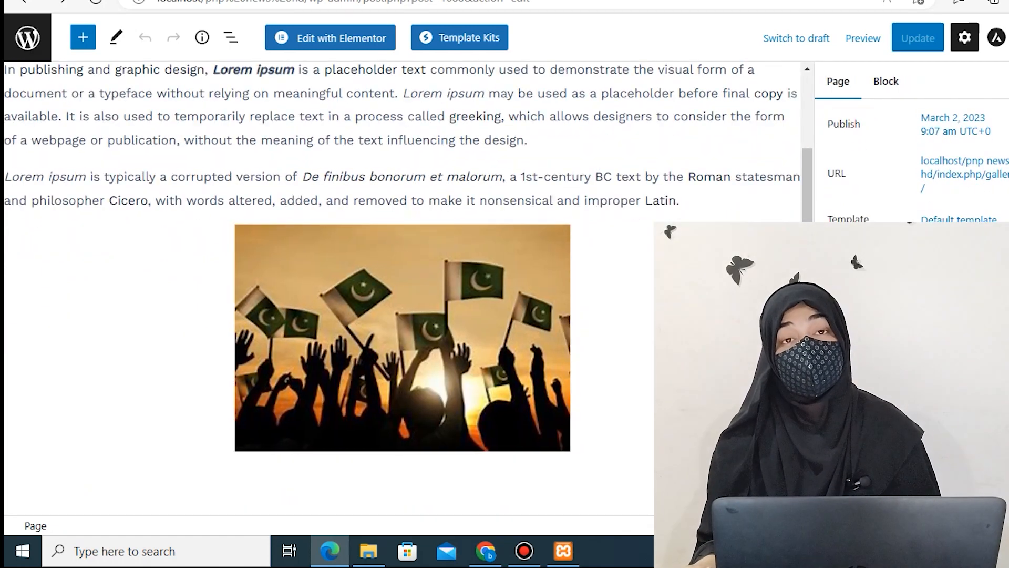
scroll(912, 158, down, 5)
scroll(912, 158, down, 1)
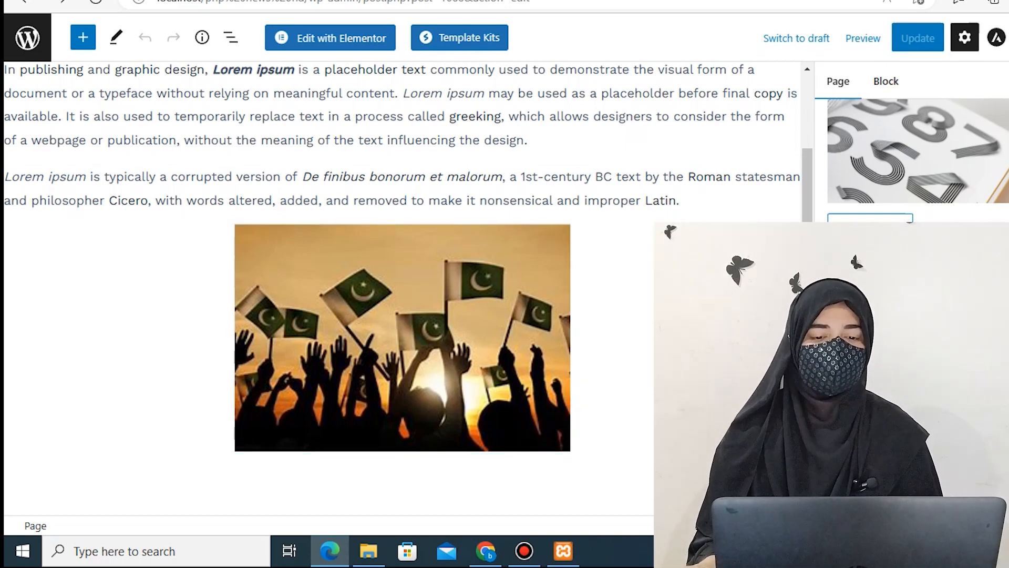
click(917, 38)
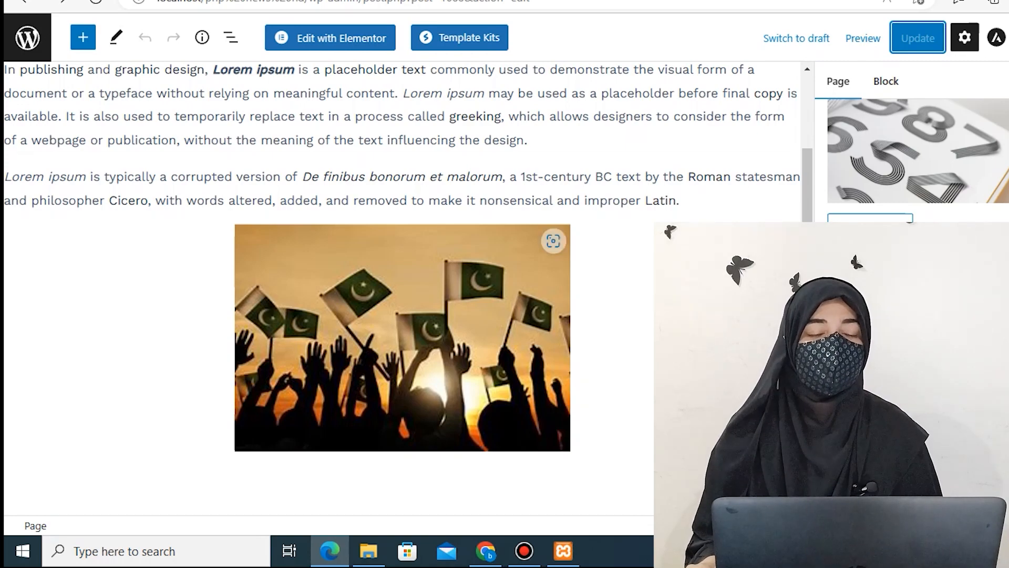
Add an empty Image block below the flag picture on the Gallery page.
scroll(337, 315, up, 3)
scroll(337, 315, down, 4)
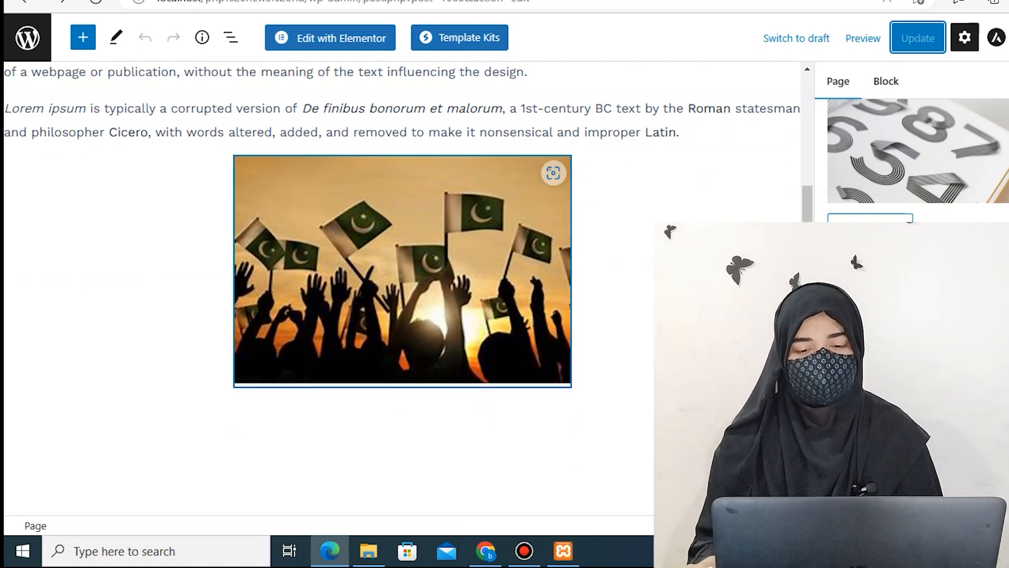
click(788, 407)
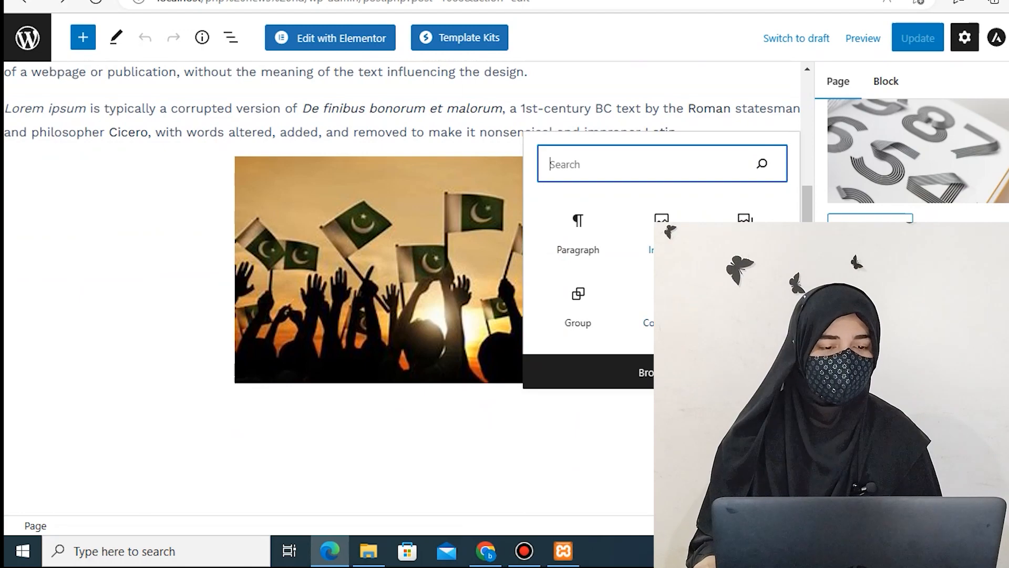
click(662, 231)
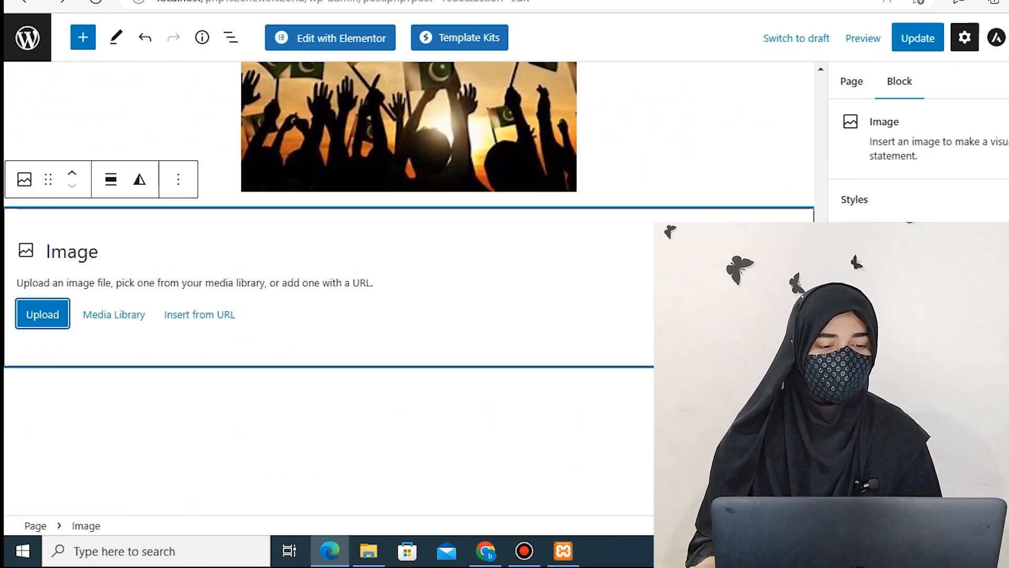
Upload the OIP (2) JPG from the Downloads folder into the empty Image block below the flag picture.
click(43, 302)
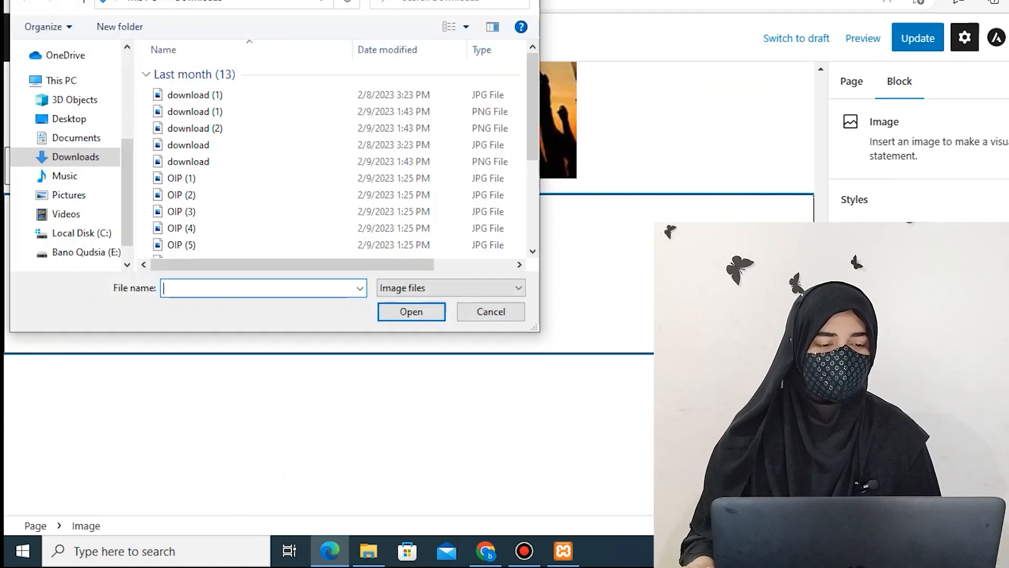
scroll(337, 158, down, 2)
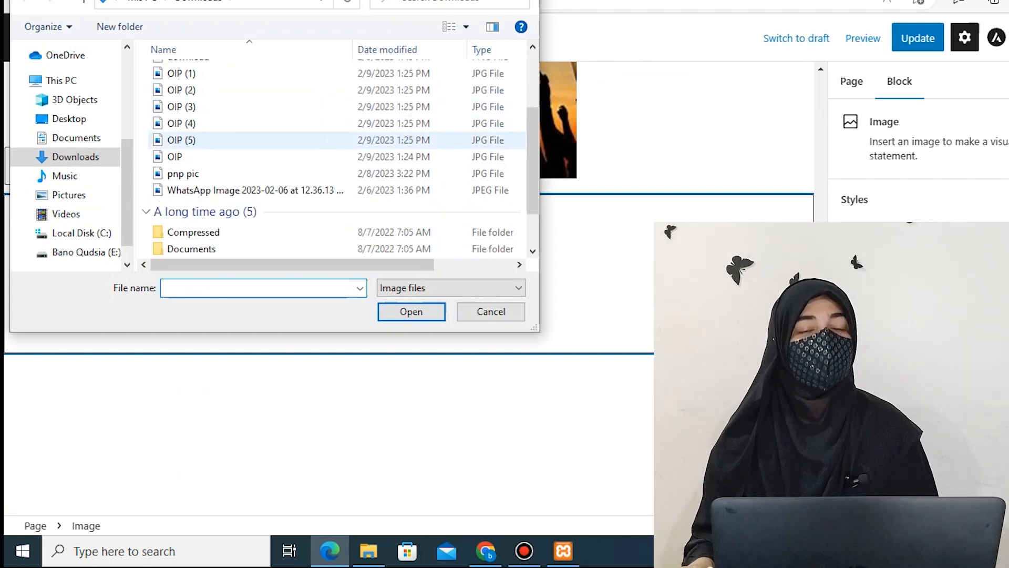
scroll(274, 157, up, 2)
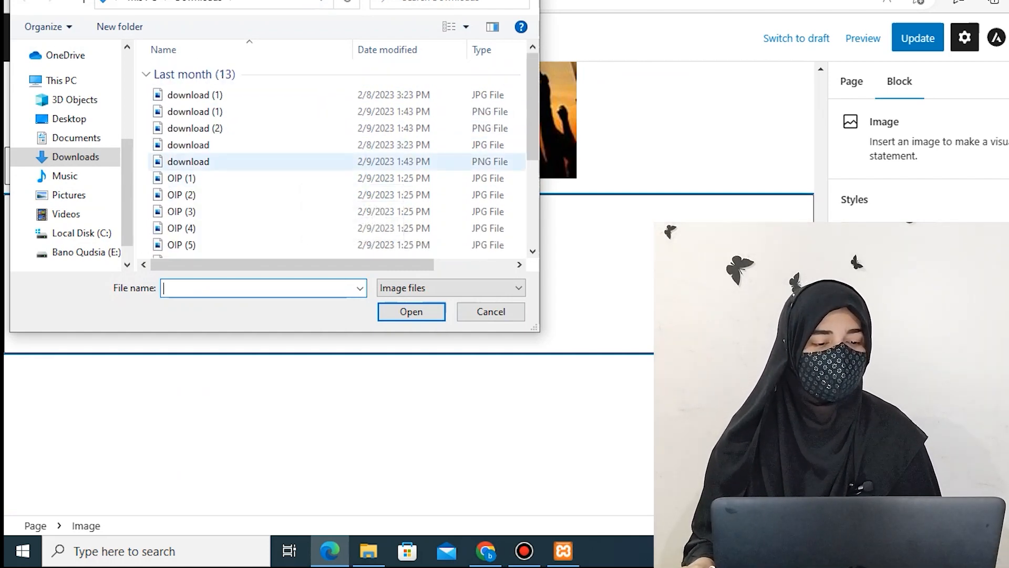
scroll(179, 200, down, 1)
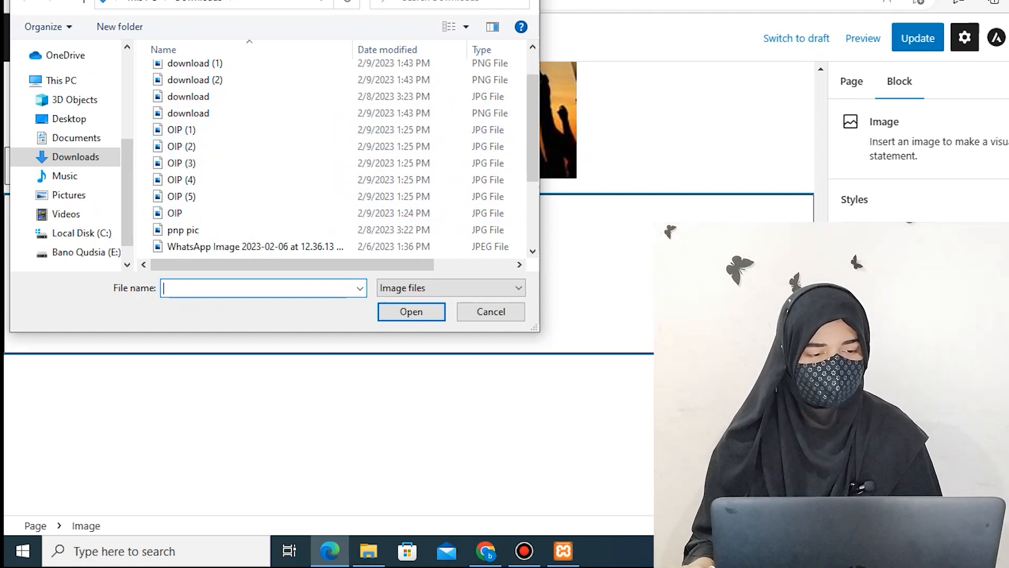
drag(160, 130, 153, 160)
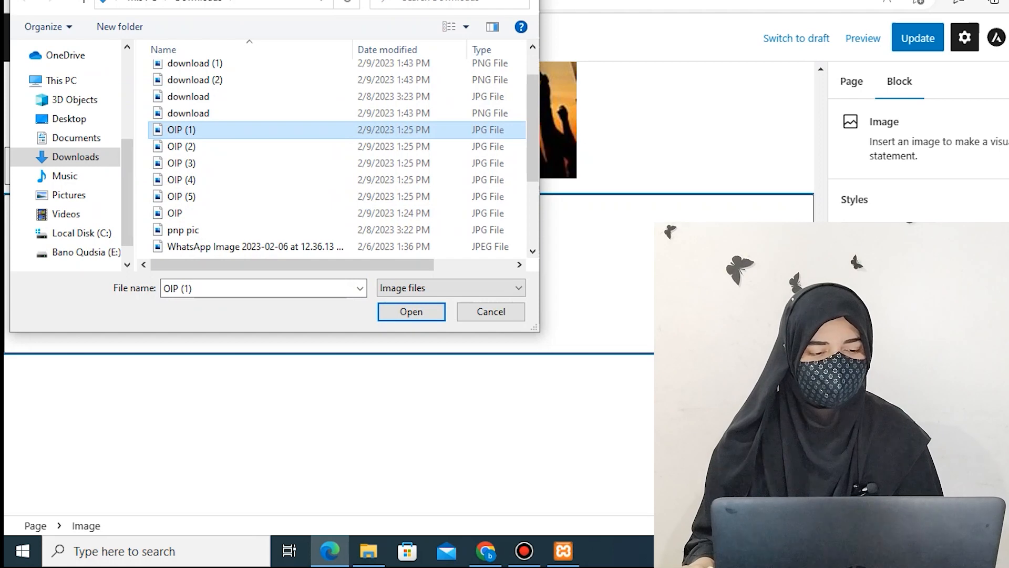
click(148, 161)
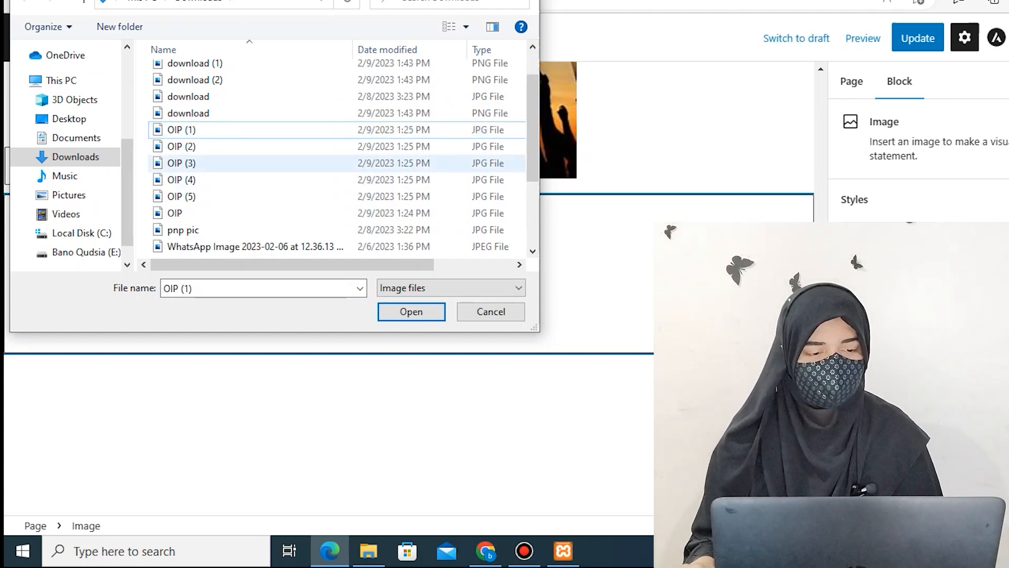
click(179, 146)
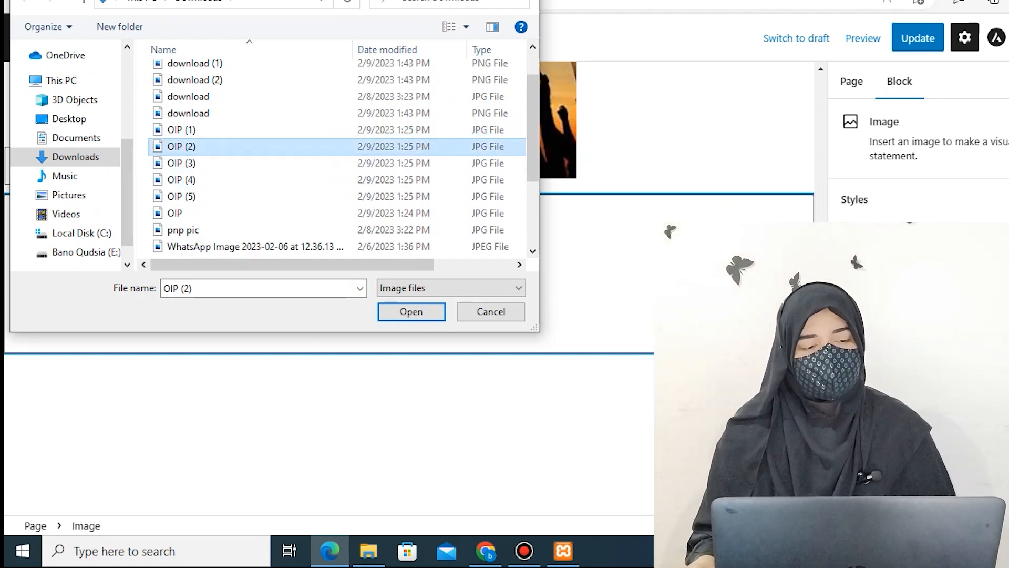
click(411, 312)
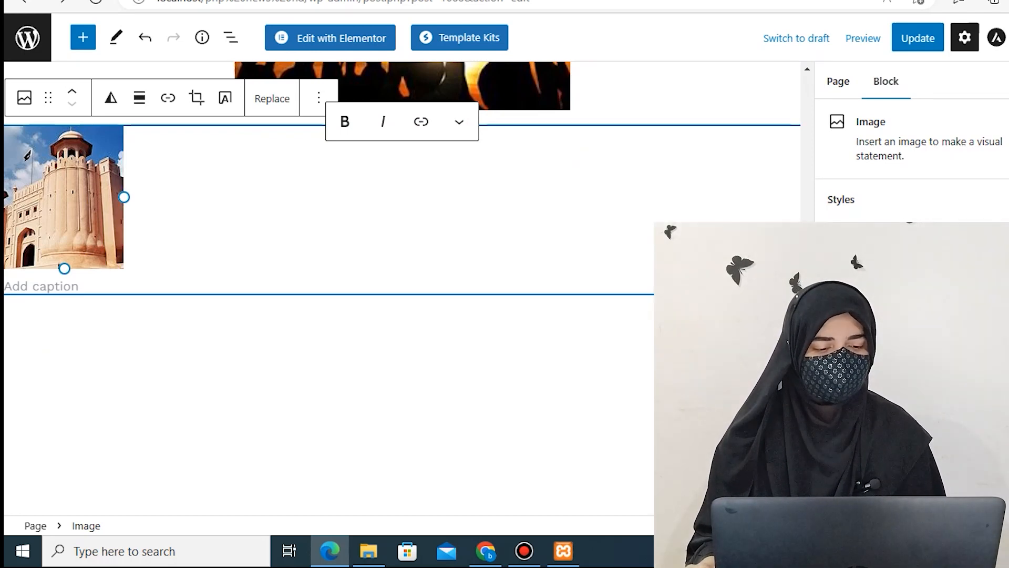
Center-align the newly uploaded building image and enlarge it to roughly twice its width.
click(139, 98)
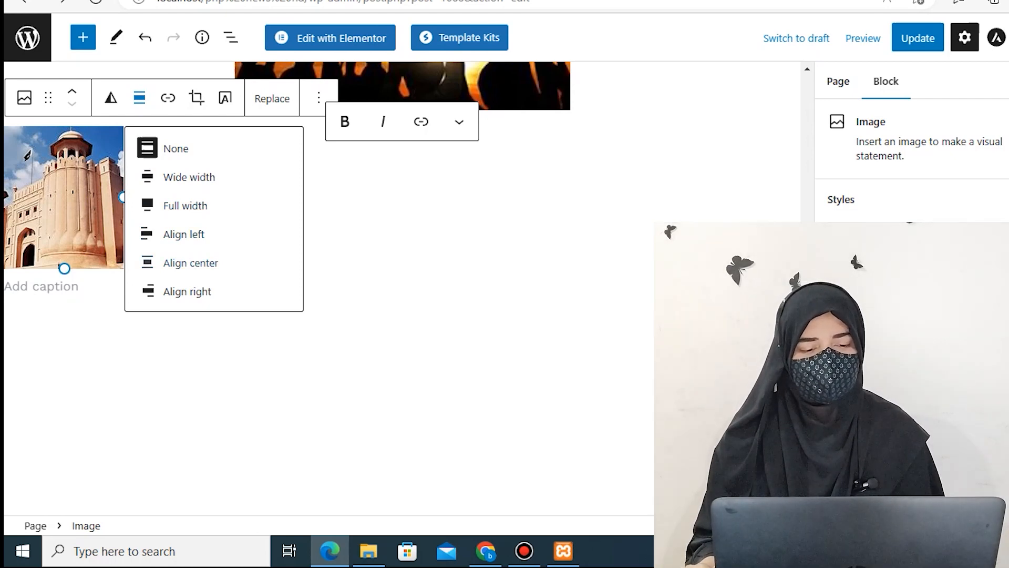
click(191, 263)
drag(463, 198, 569, 199)
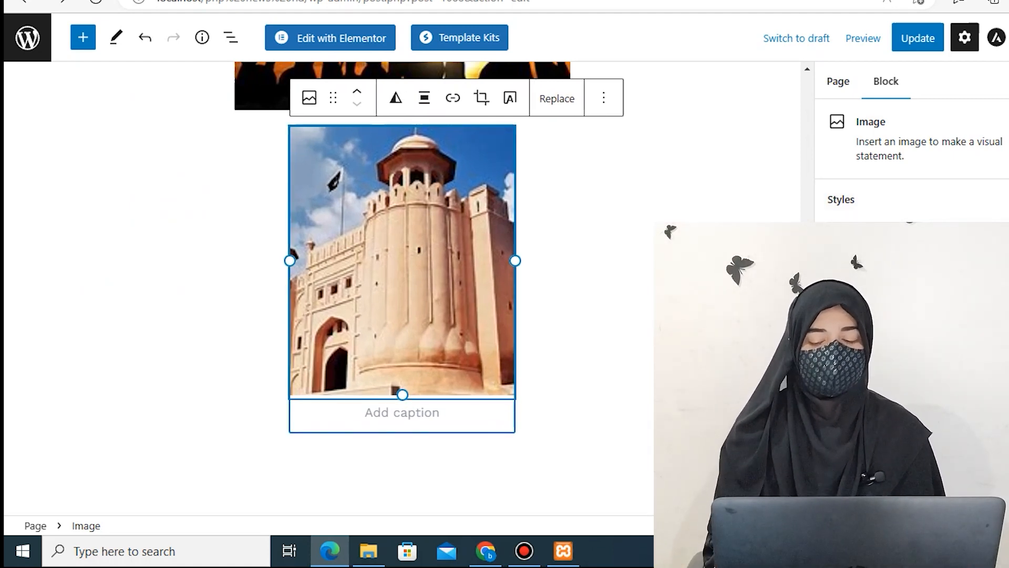
Add the caption "a building" to the building image.
click(402, 412)
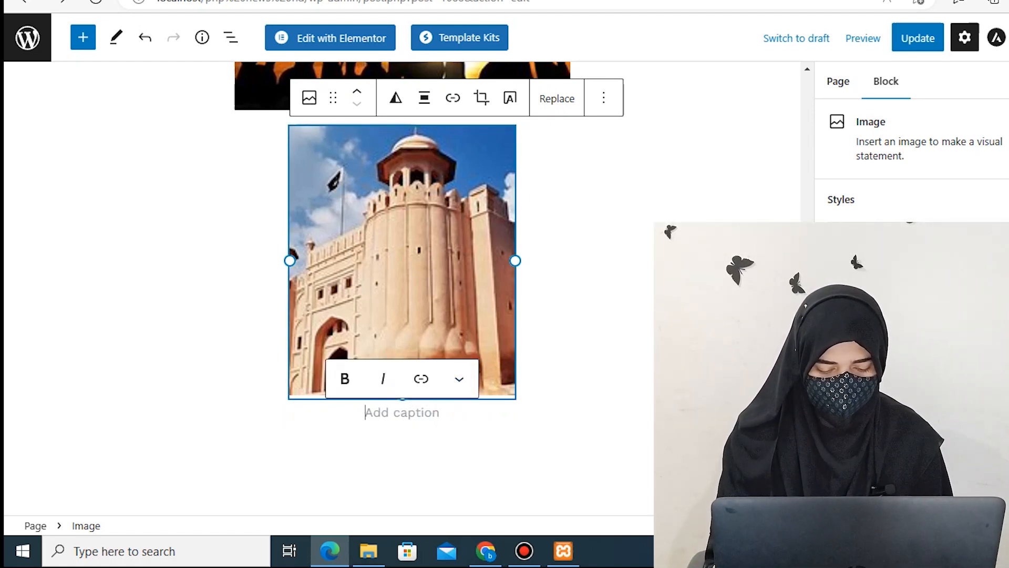
text(a)
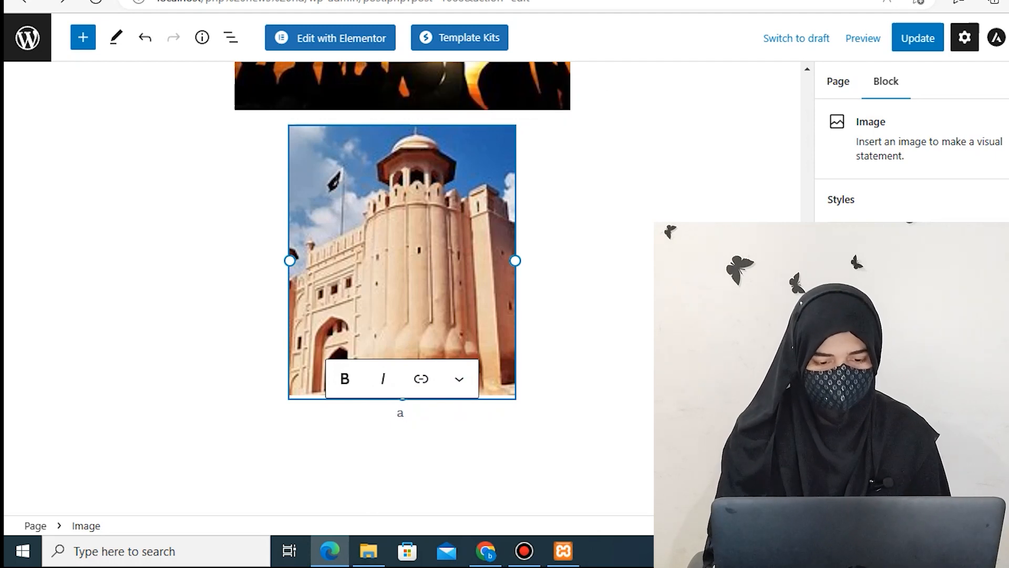
text( build)
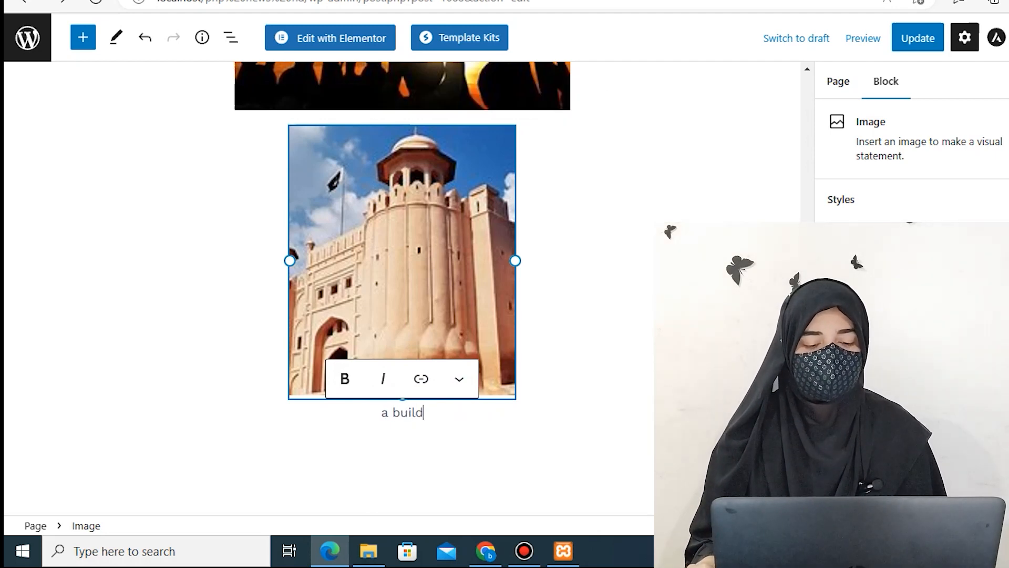
text(ing)
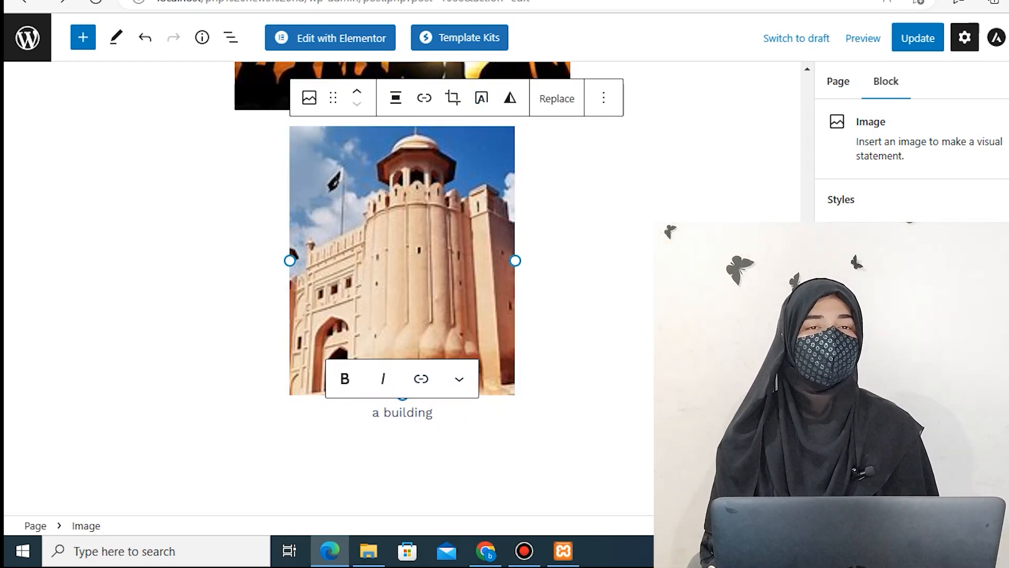
click(605, 263)
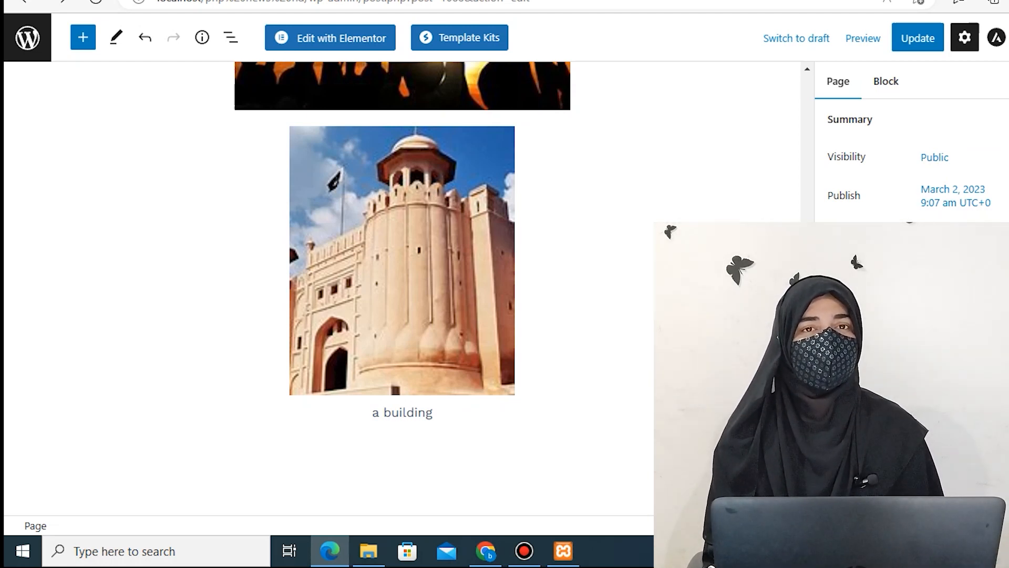
key(ctrl+s)
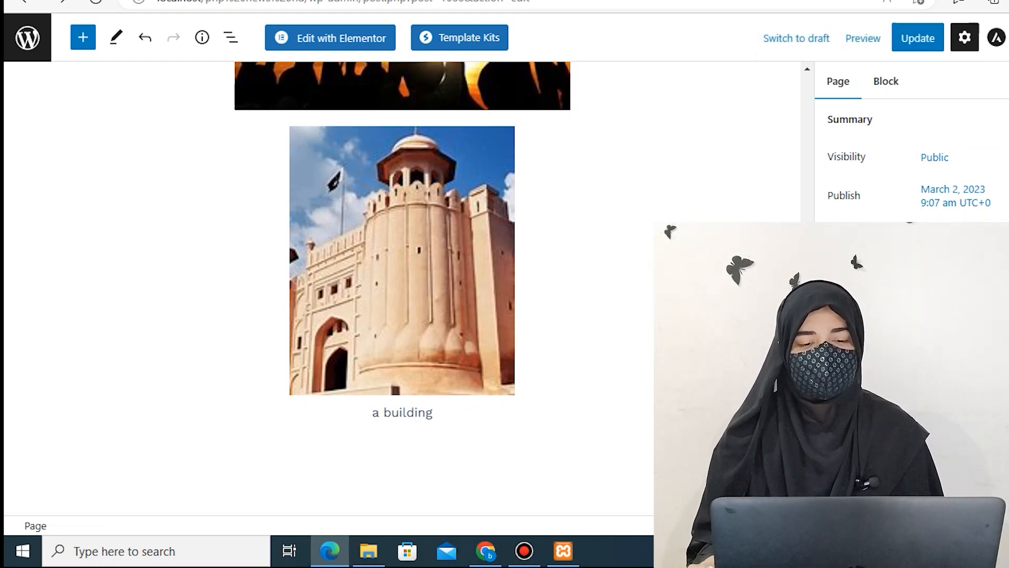
Copy the "Versions of the Lorem ipsum" paragraph and the "Example text" heading from Wikipedia's Lorem ipsum article, and return to the Gallery page editor.
scroll(402, 262, down, 3)
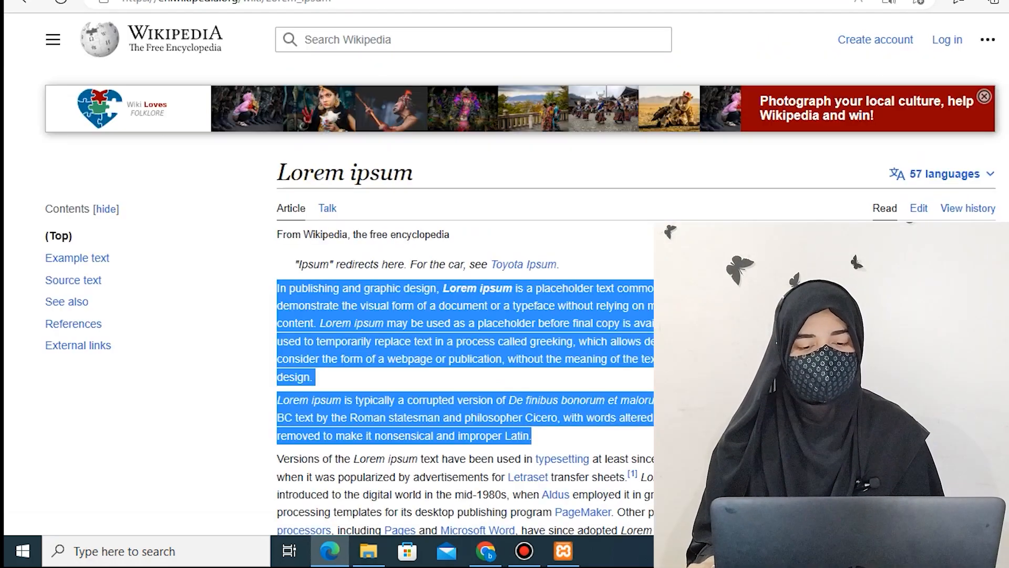
scroll(473, 263, down, 4)
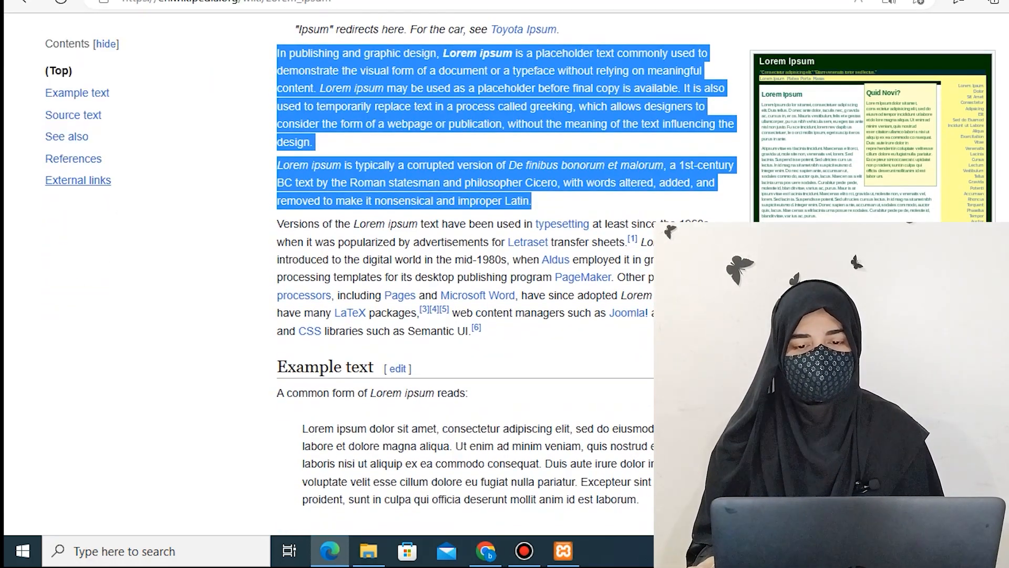
drag(277, 224, 374, 368)
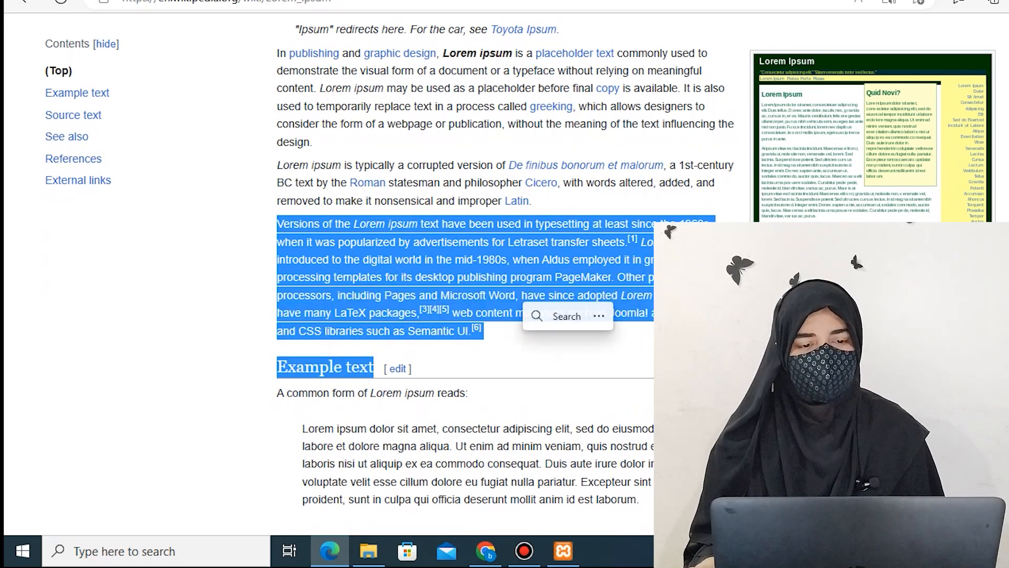
right_click(477, 308)
click(526, 1)
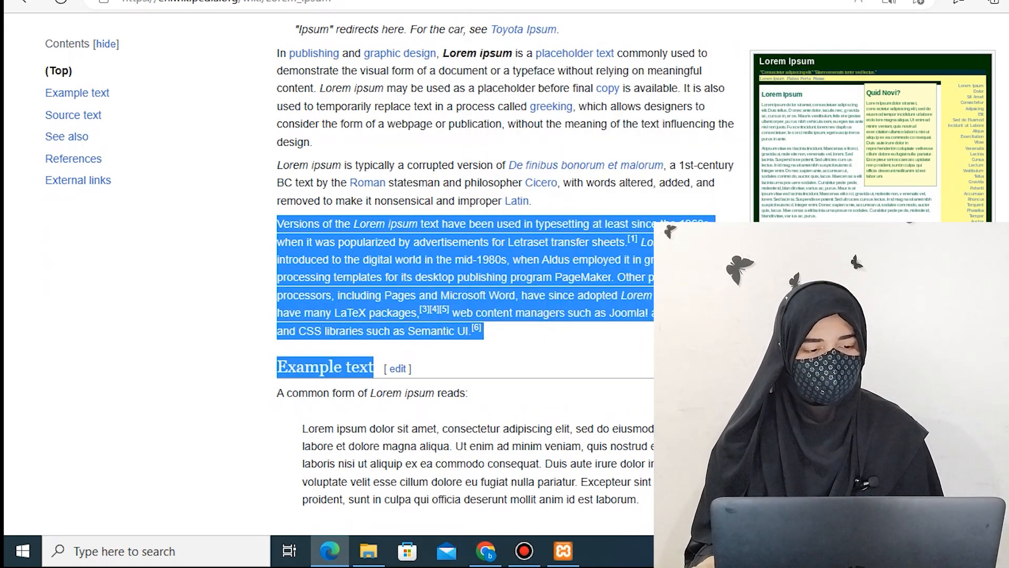
key(ctrl+Tab)
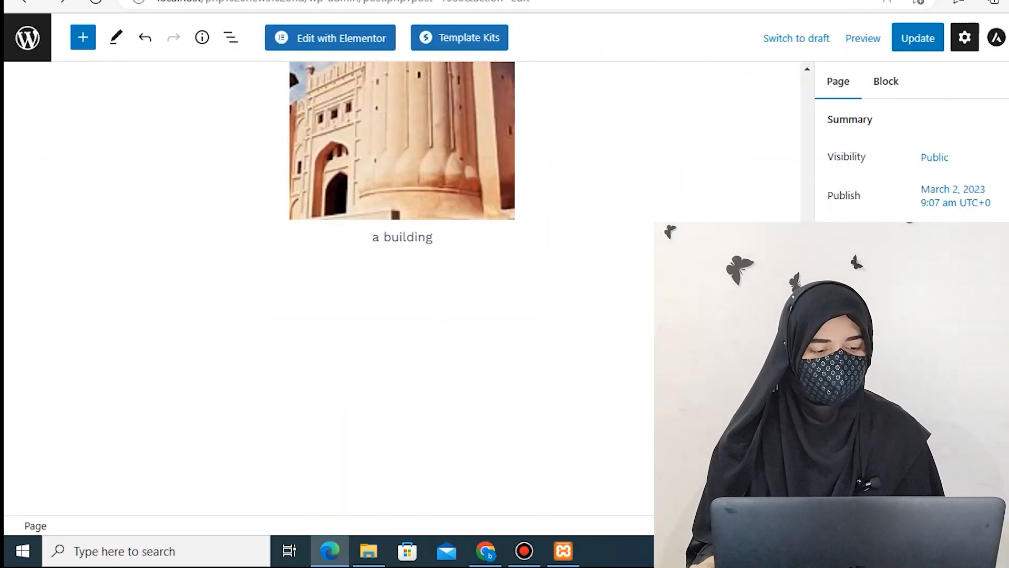
right_click(87, 326)
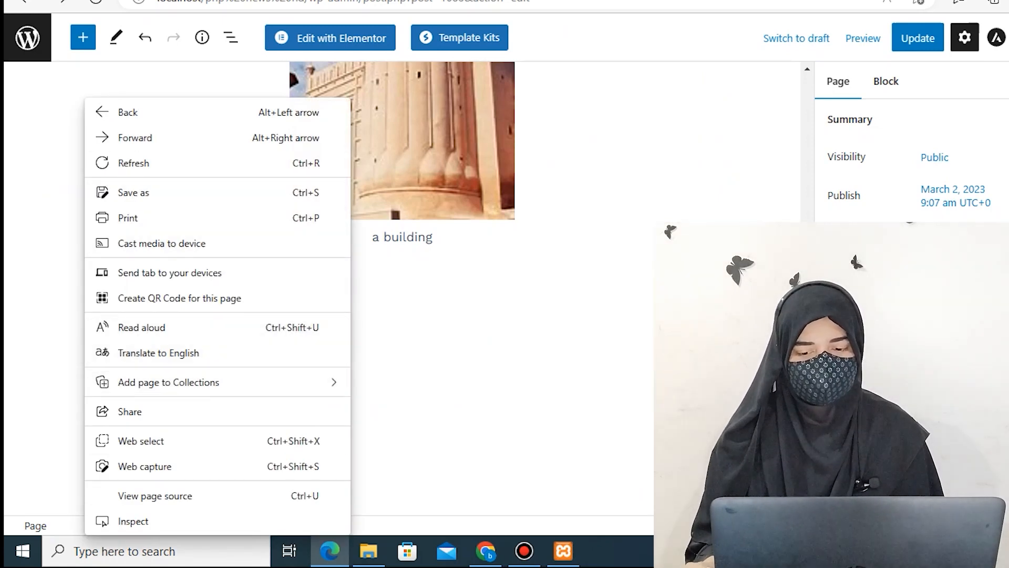
key(Escape)
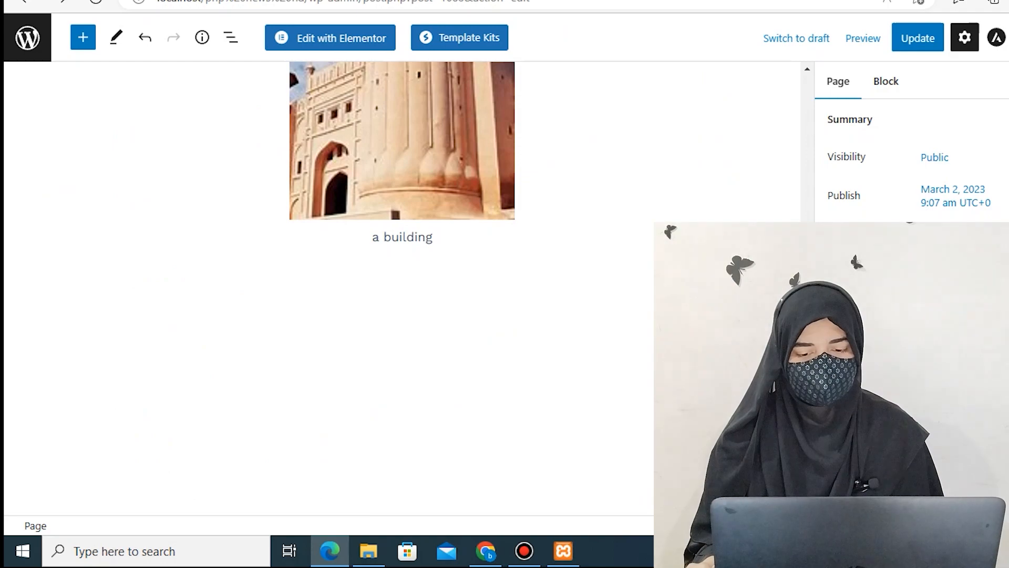
scroll(403, 221, up, 3)
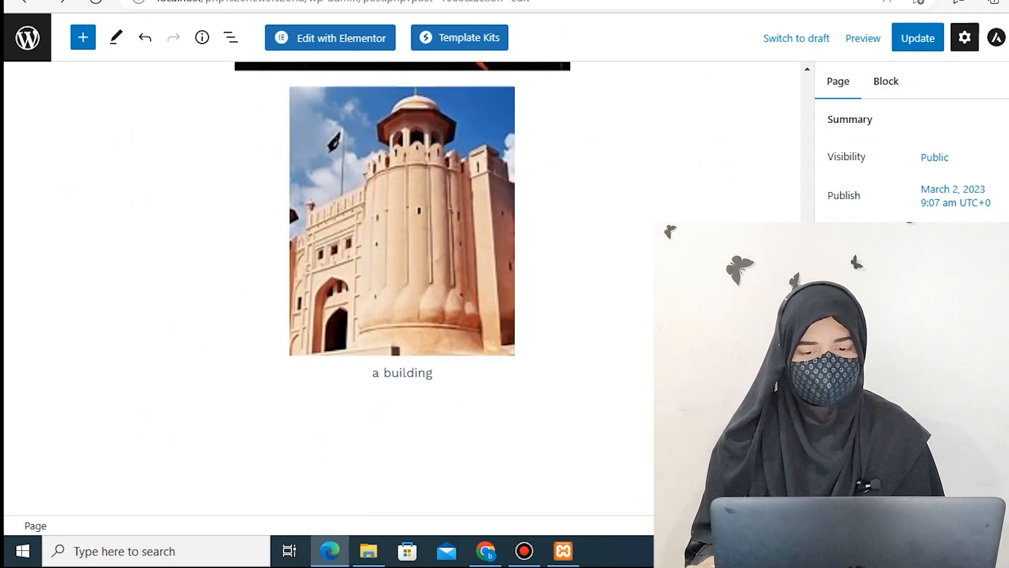
click(790, 411)
click(790, 411)
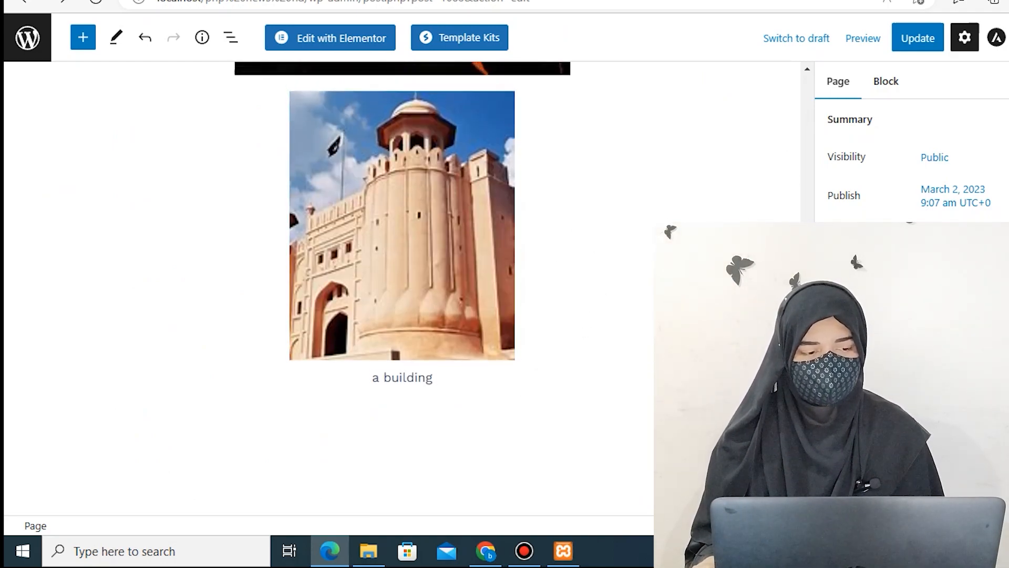
Paste the copied Lorem ipsum paragraph and "Example text" heading after the second paragraph, above the flag picture.
scroll(403, 315, up, 5)
scroll(403, 315, up, 1)
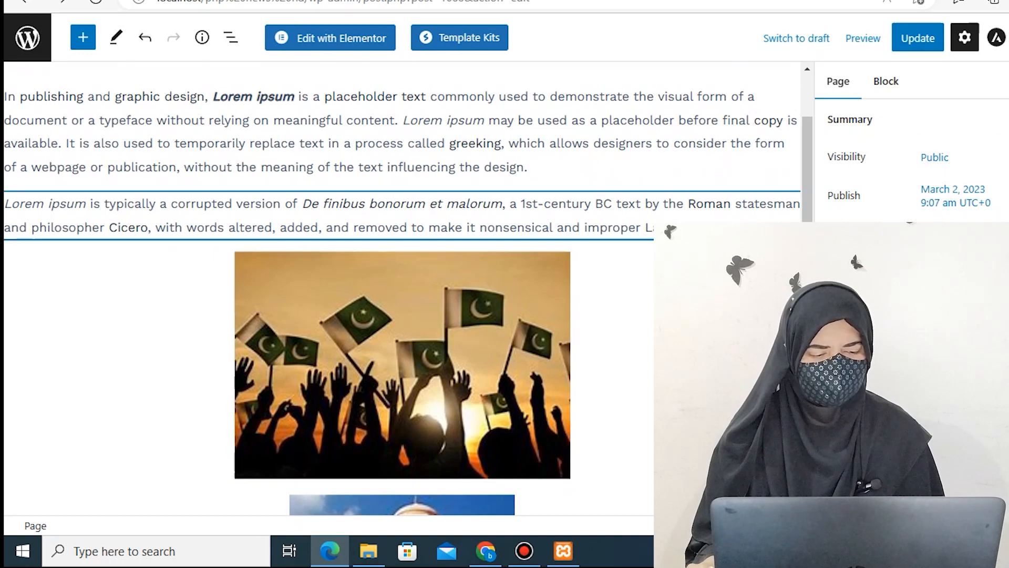
click(686, 228)
right_click(44, 353)
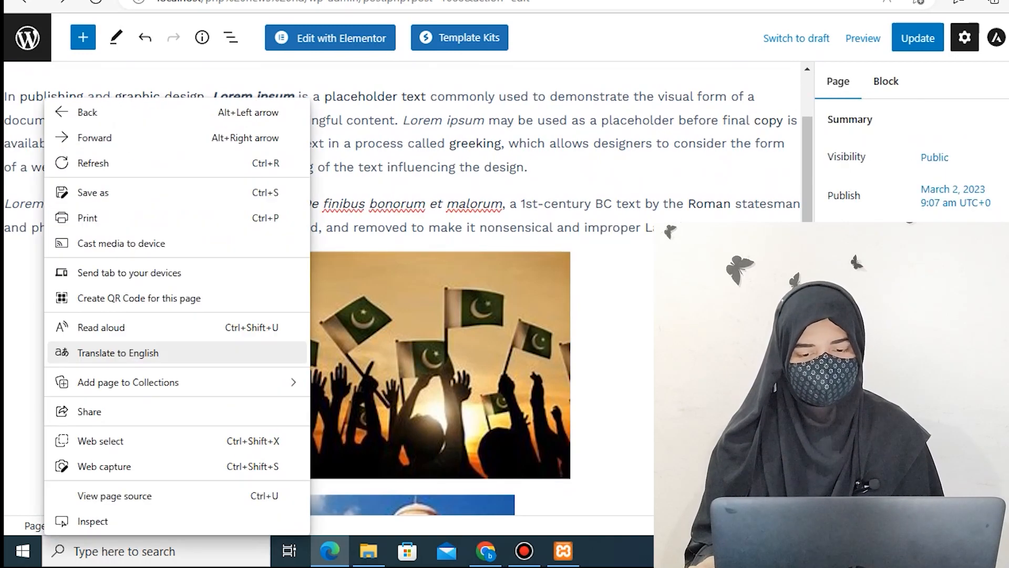
click(686, 229)
click(686, 228)
right_click(686, 229)
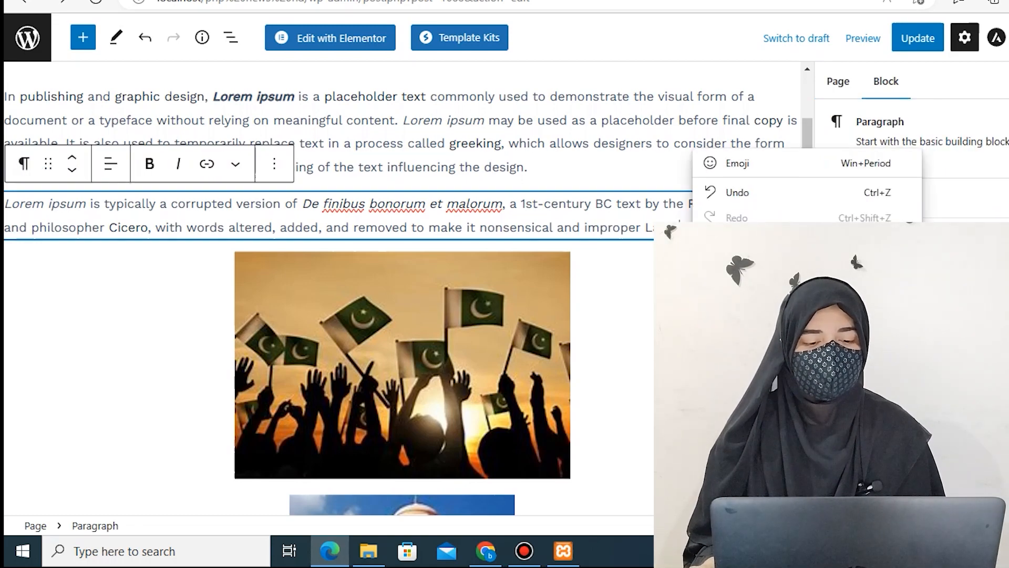
click(736, 309)
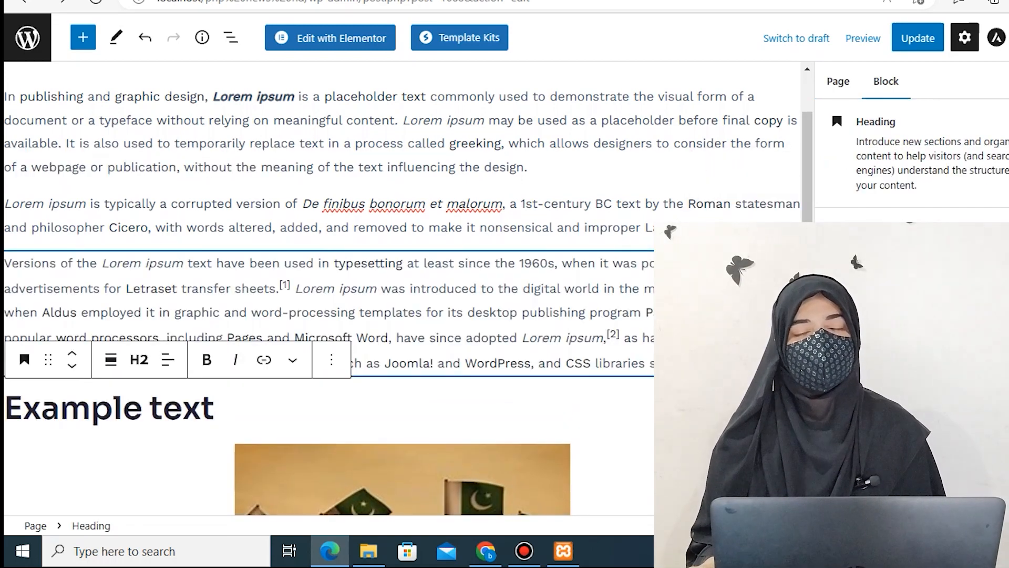
Review the extended Gallery page from its title down to the building image.
scroll(402, 288, down, 2)
scroll(402, 288, up, 3)
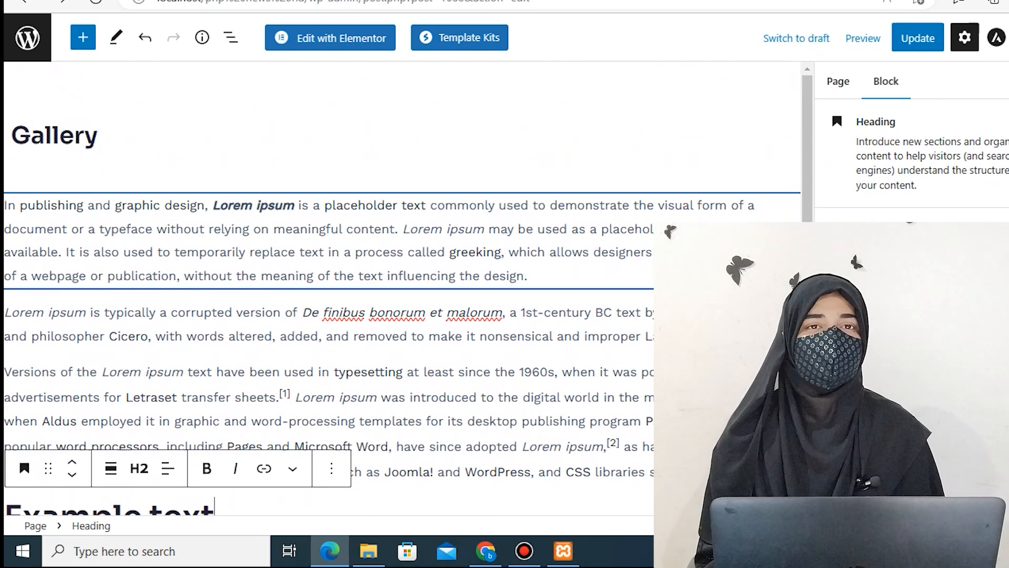
scroll(402, 288, down, 5)
scroll(402, 288, down, 4)
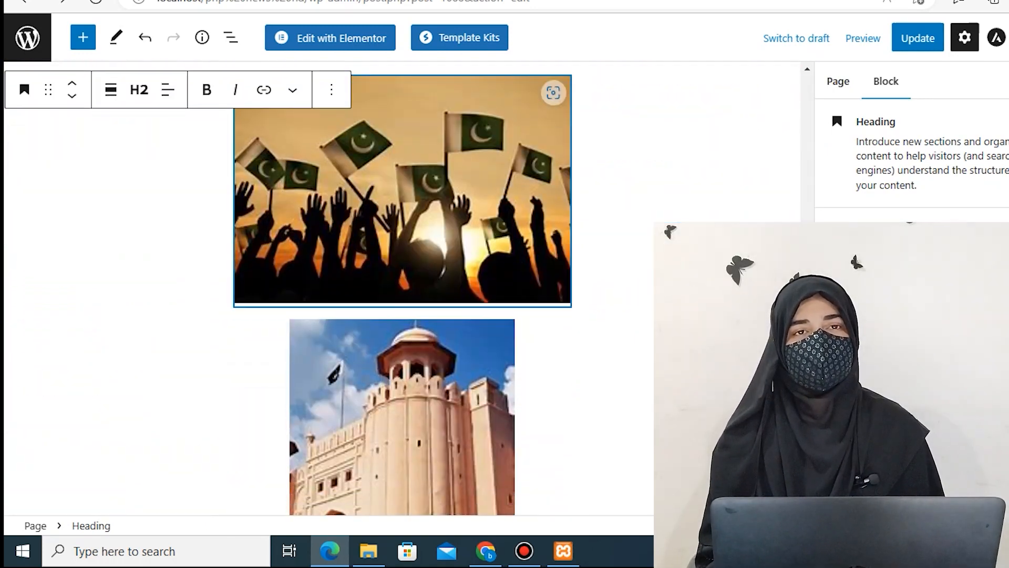